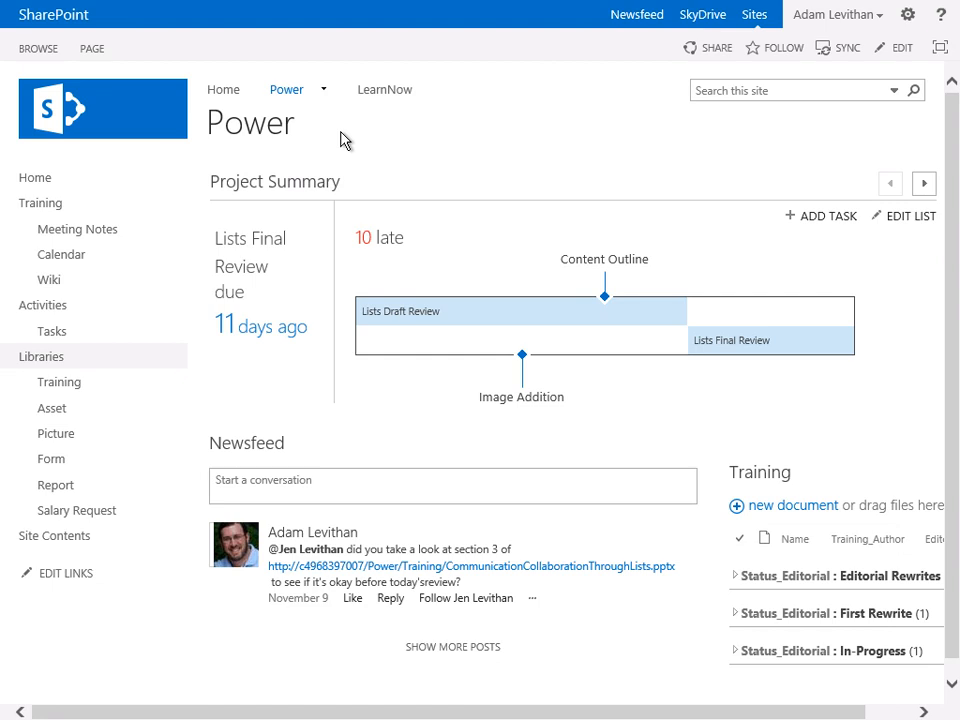
Search the apps that can be added to the Power site for "import" and add the Import Spreadsheet app.
click(908, 15)
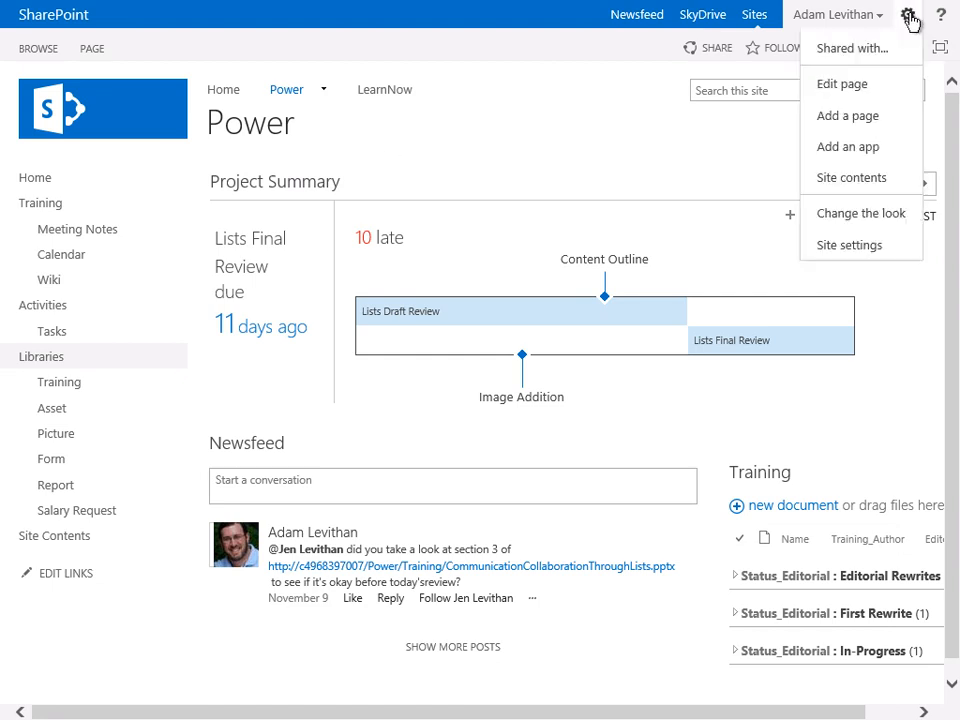
click(868, 148)
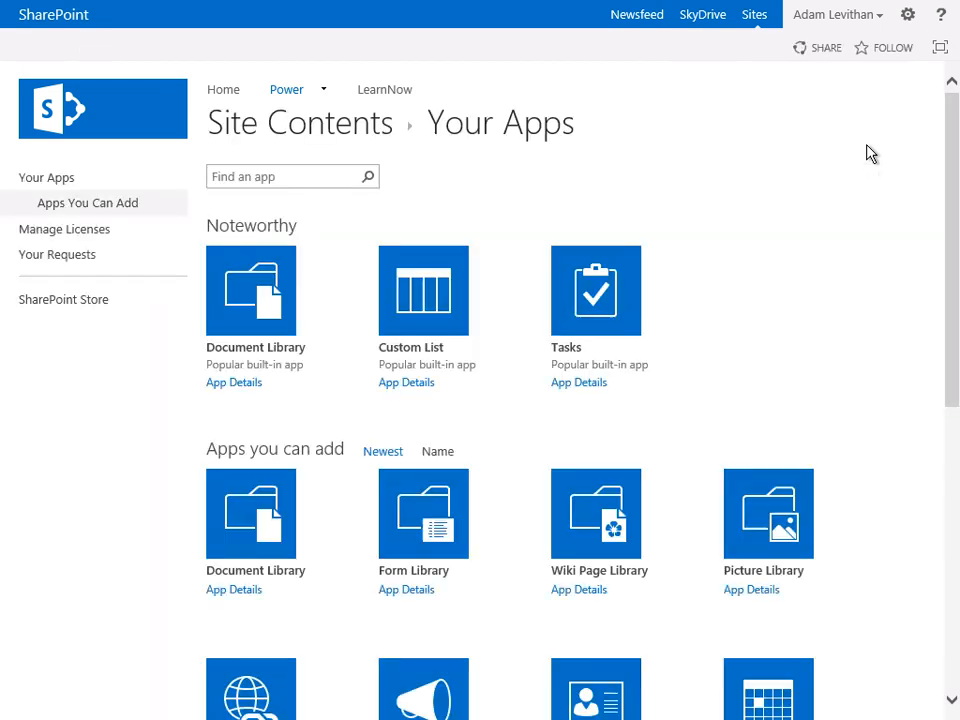
drag(951, 152, 945, 52)
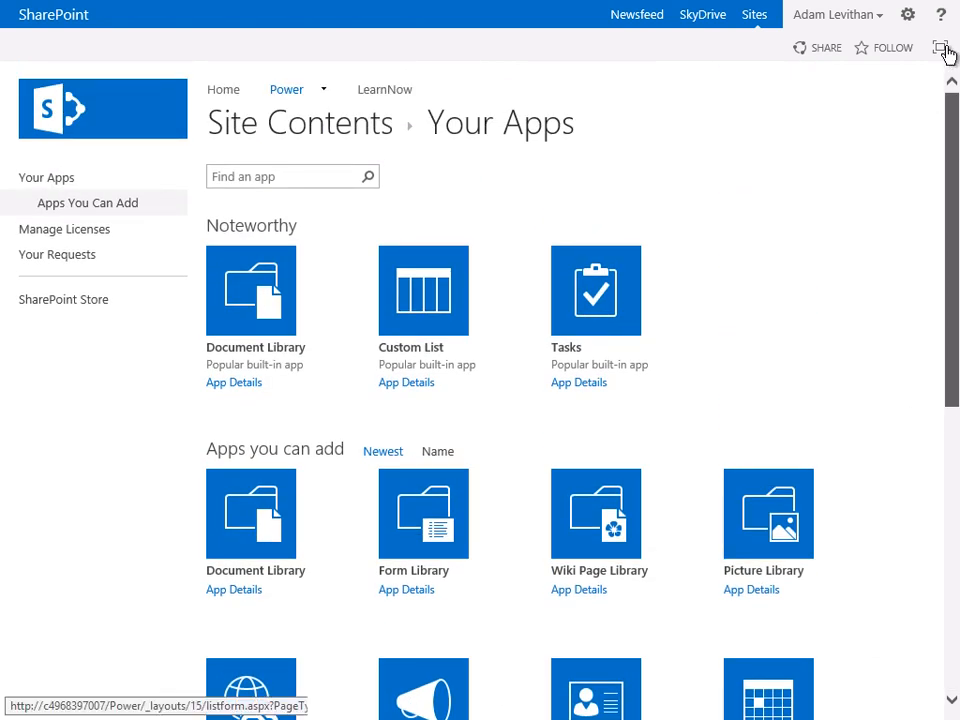
click(273, 177)
text(import)
key(Return)
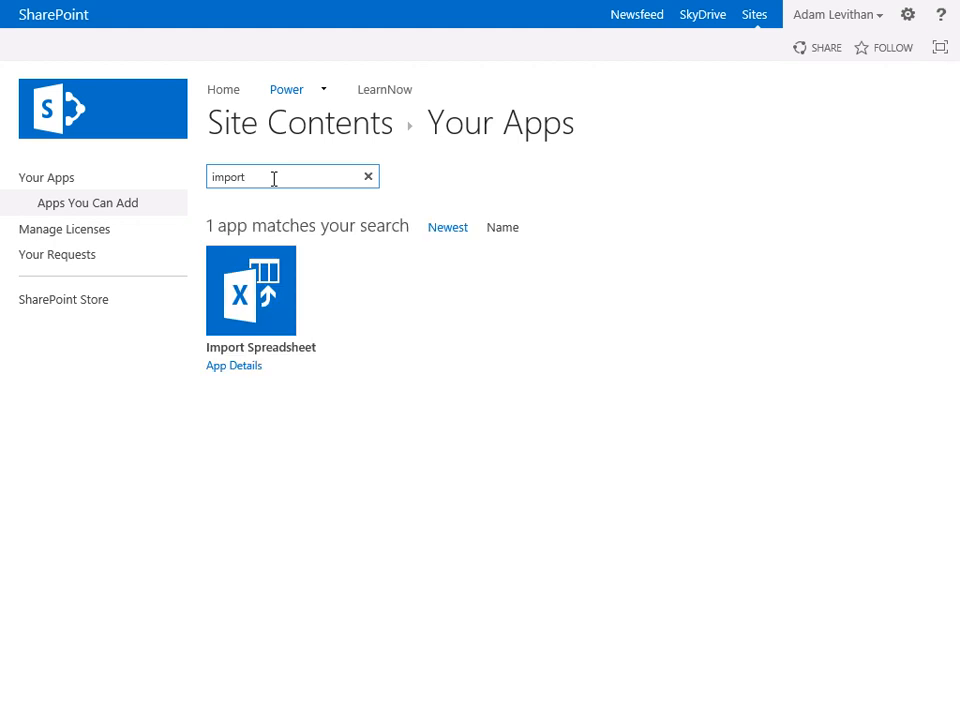
click(268, 316)
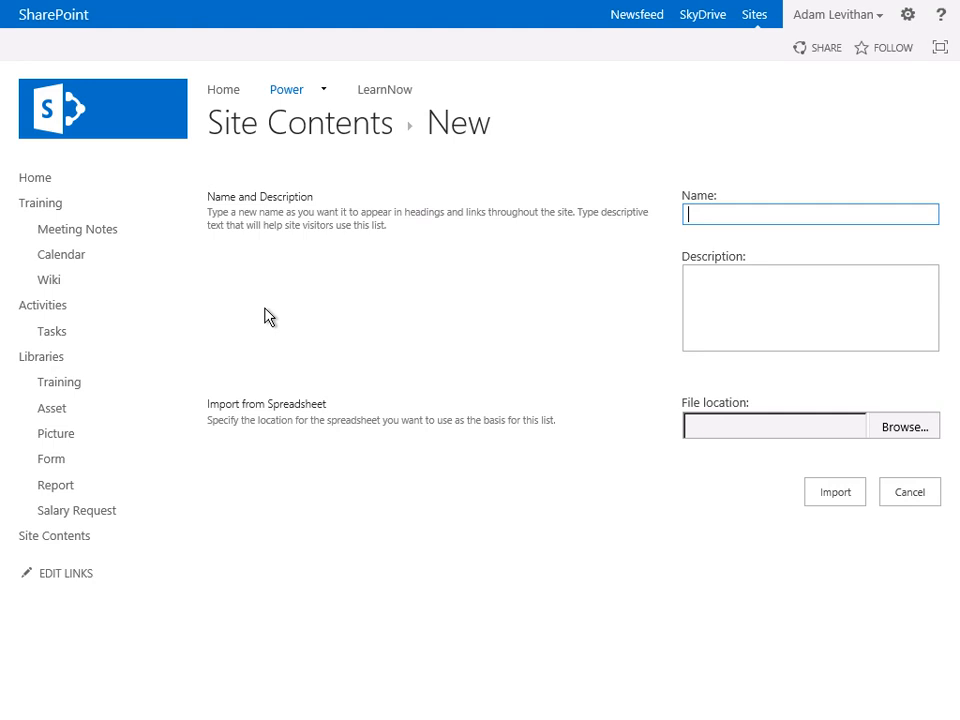
Name the new list ComputerInventory and give it the description "Training Computer Inventory".
text(ComputerINven)
key(BackSpace)
key(BackSpace)
key(BackSpace)
key(BackSpace)
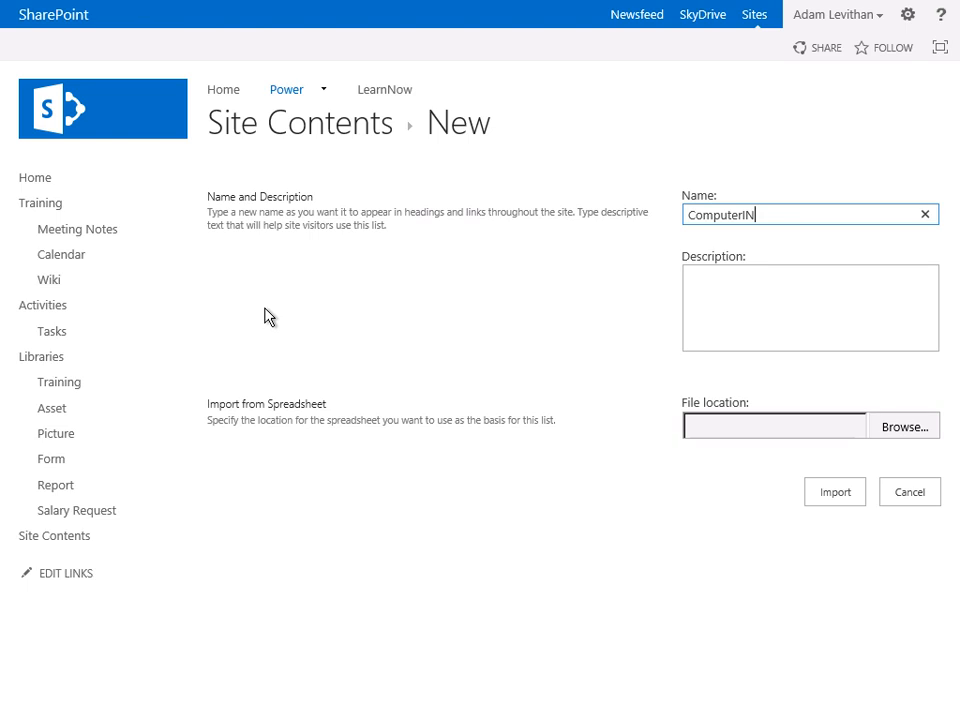
text(nventory)
key(Tab)
text(Training Compu)
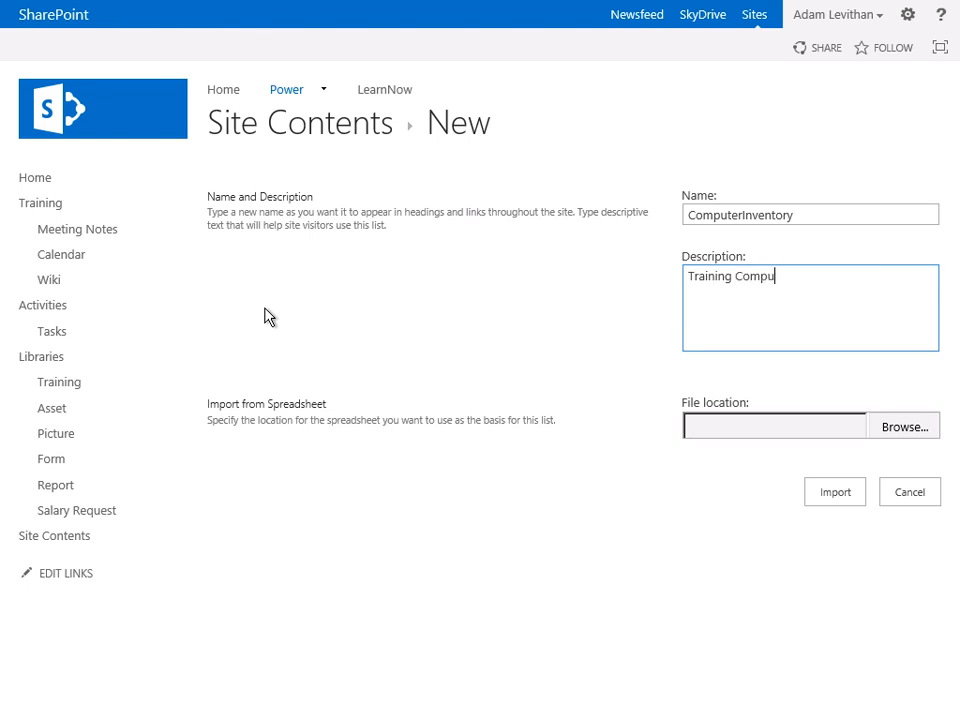
text(ter Inventory)
Choose the Inventory workbook from the Documents library as the source file and start the import.
click(913, 431)
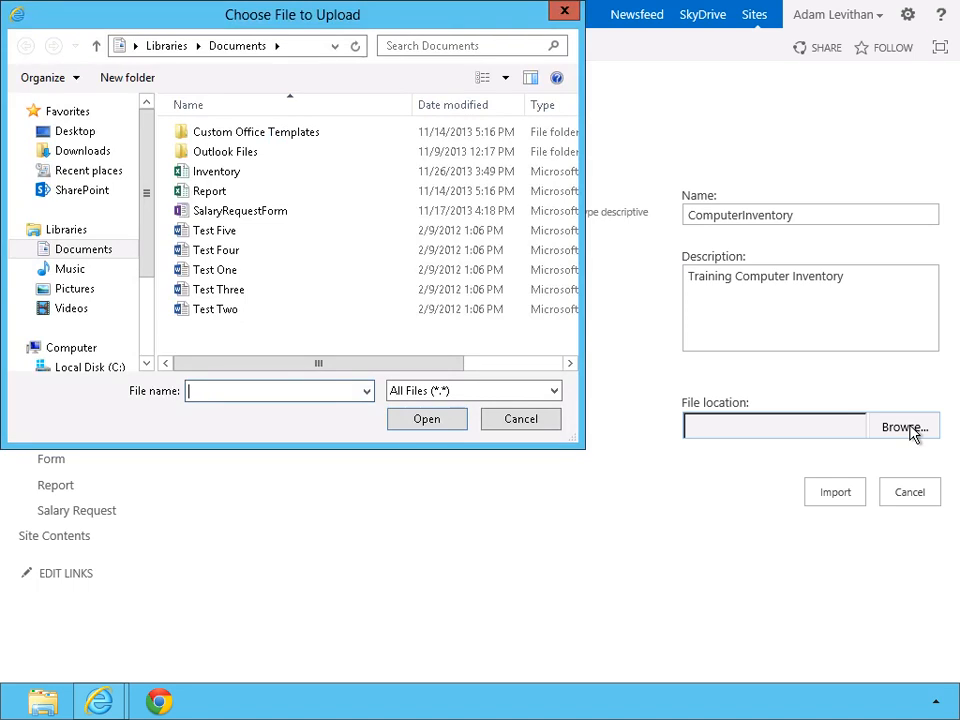
click(234, 177)
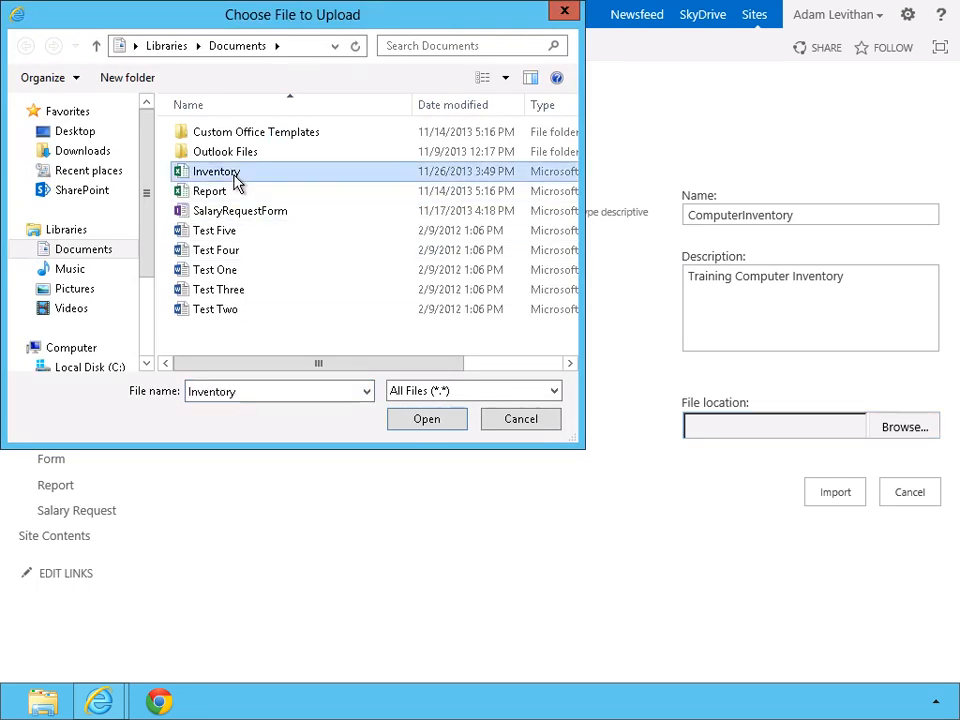
click(414, 418)
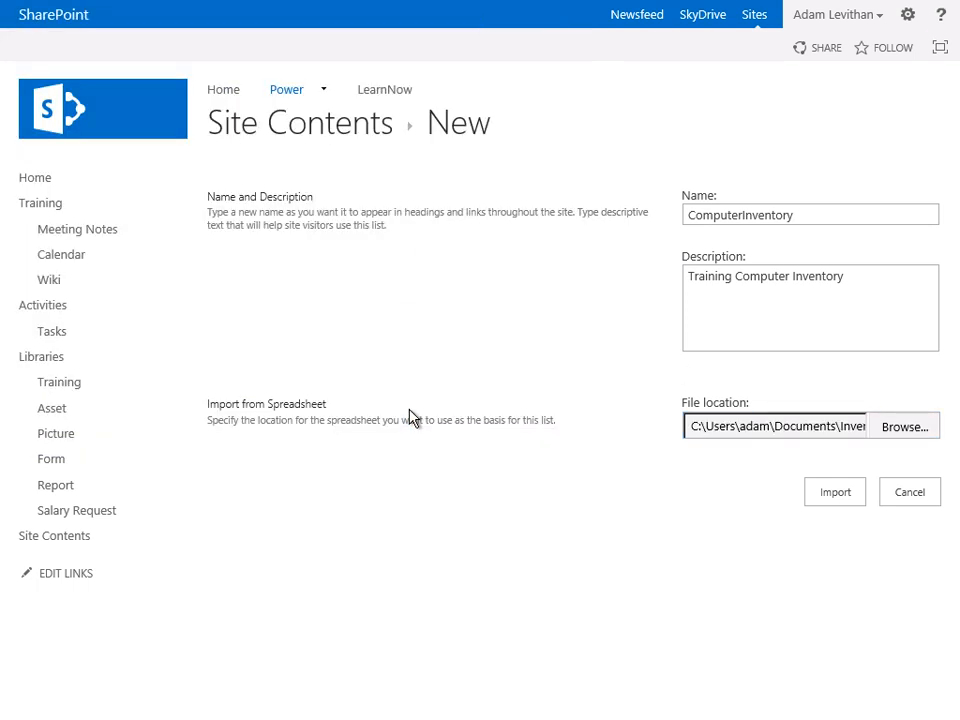
click(829, 500)
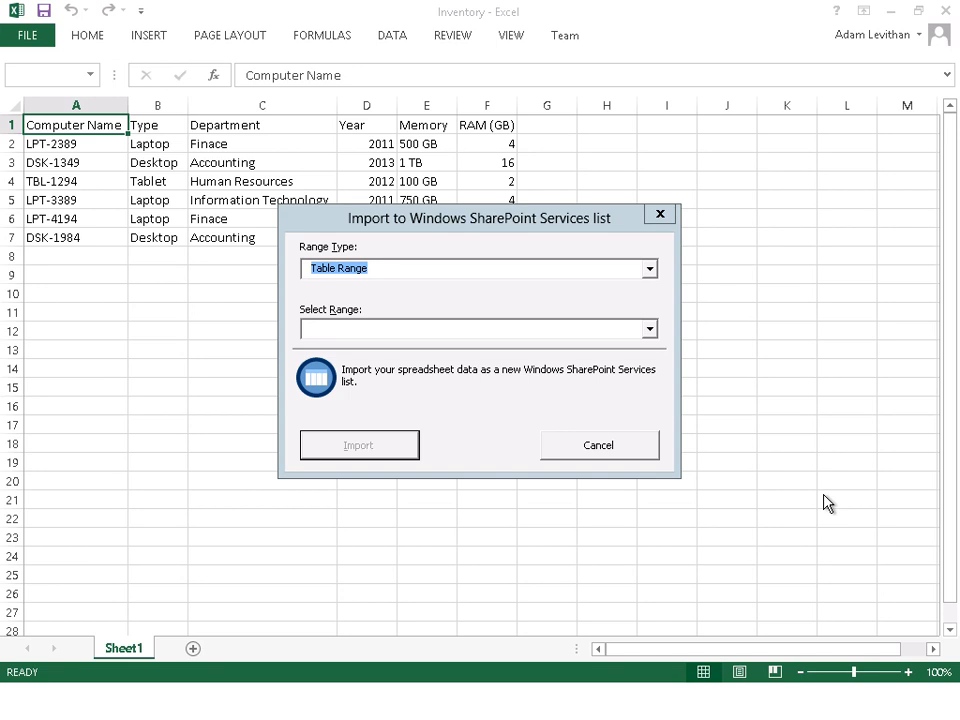
click(650, 269)
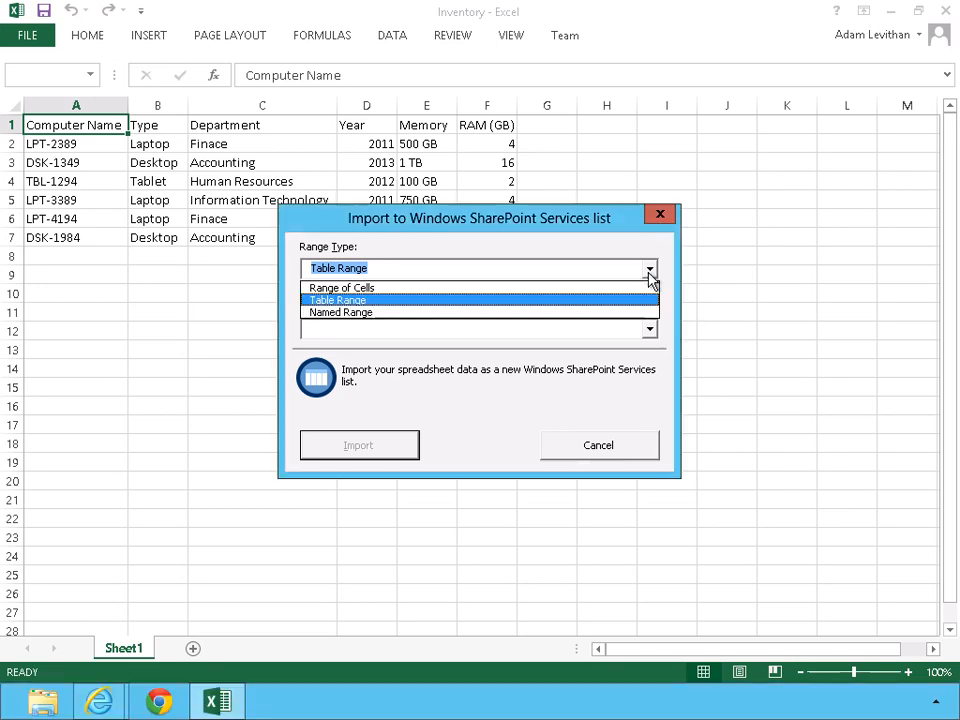
click(574, 303)
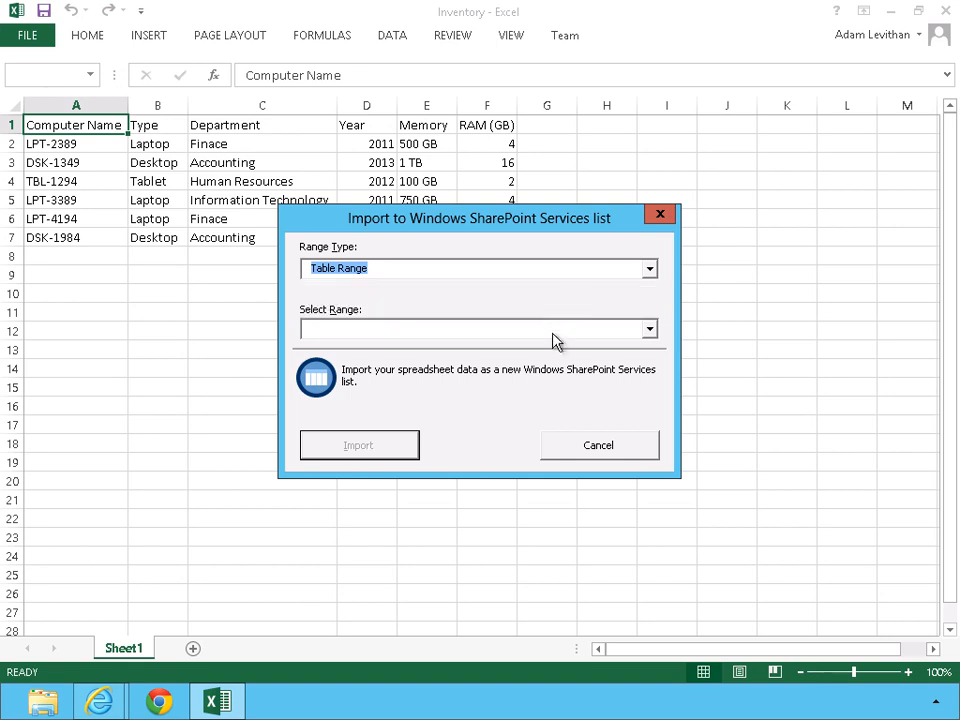
click(555, 333)
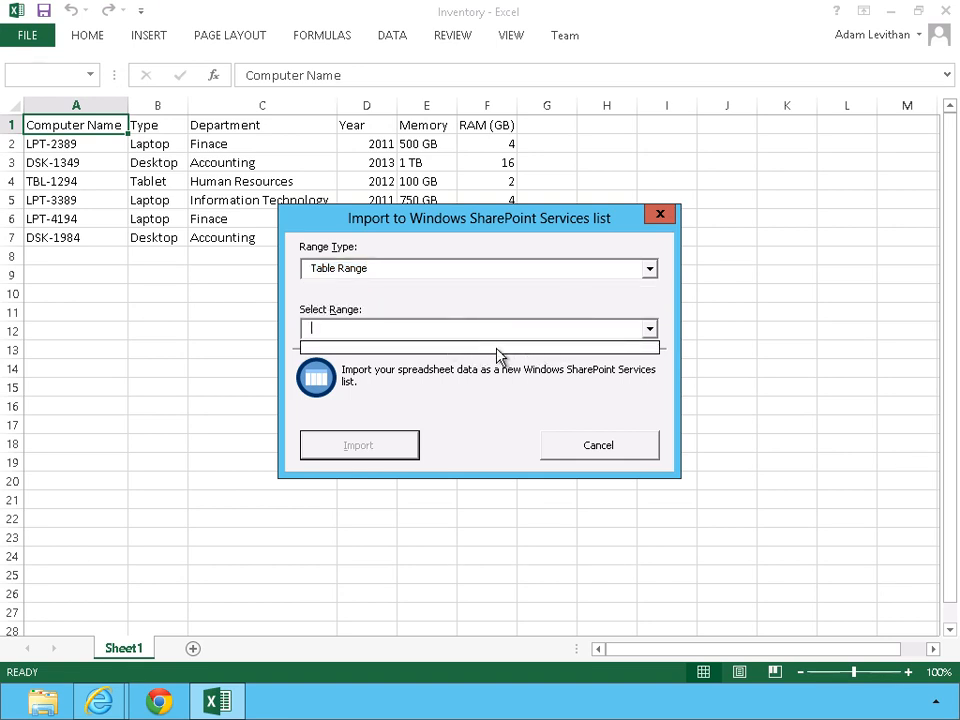
Set the range type to Range of Cells, select Sheet1 cells A1:F7, and import them into the SharePoint list.
click(457, 275)
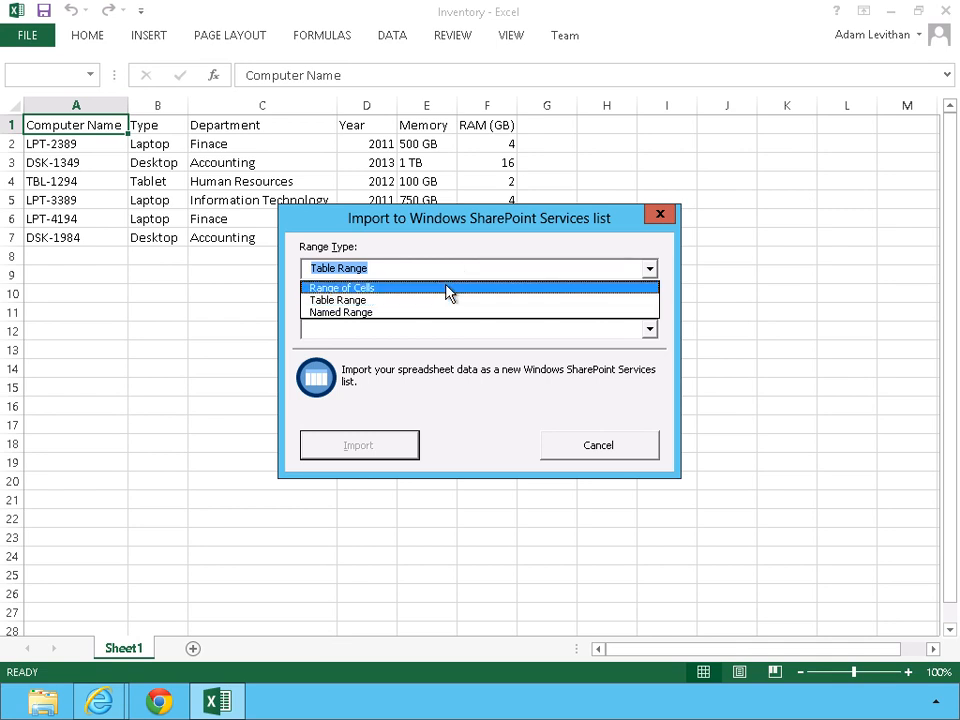
click(447, 292)
drag(375, 327, 274, 325)
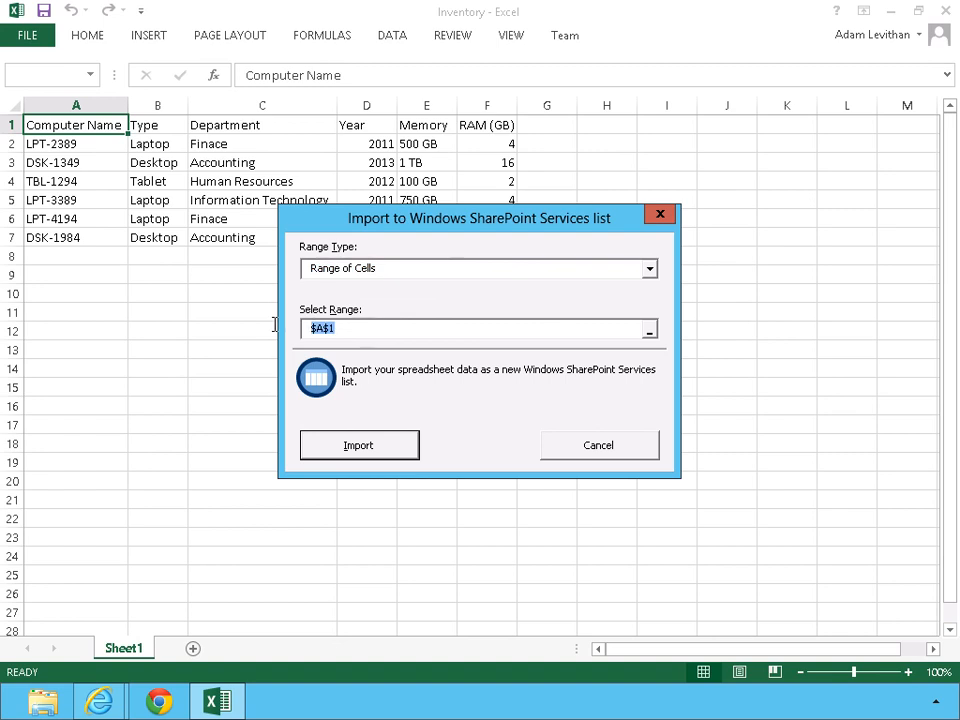
drag(64, 127, 486, 247)
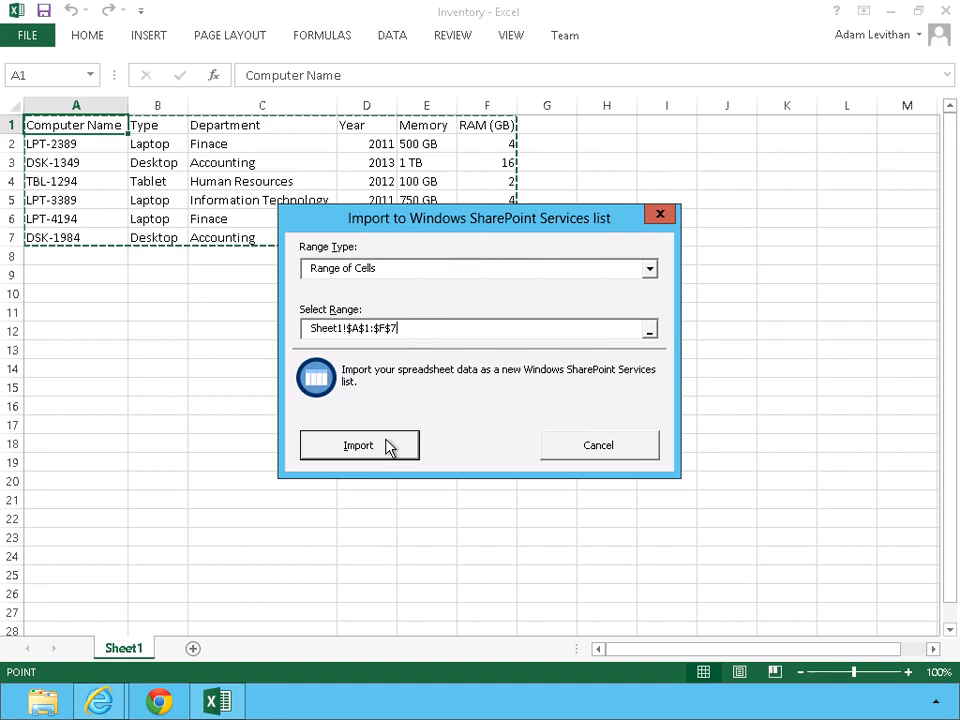
click(388, 446)
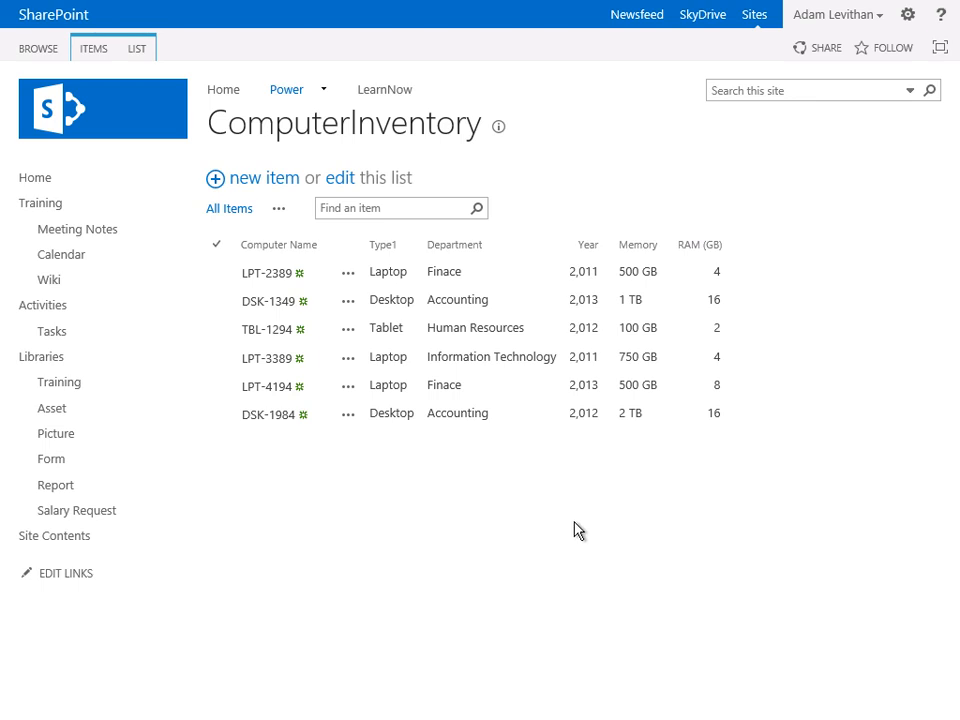
Create a standard view for the ComputerInventory list and name it Grouped.
click(277, 210)
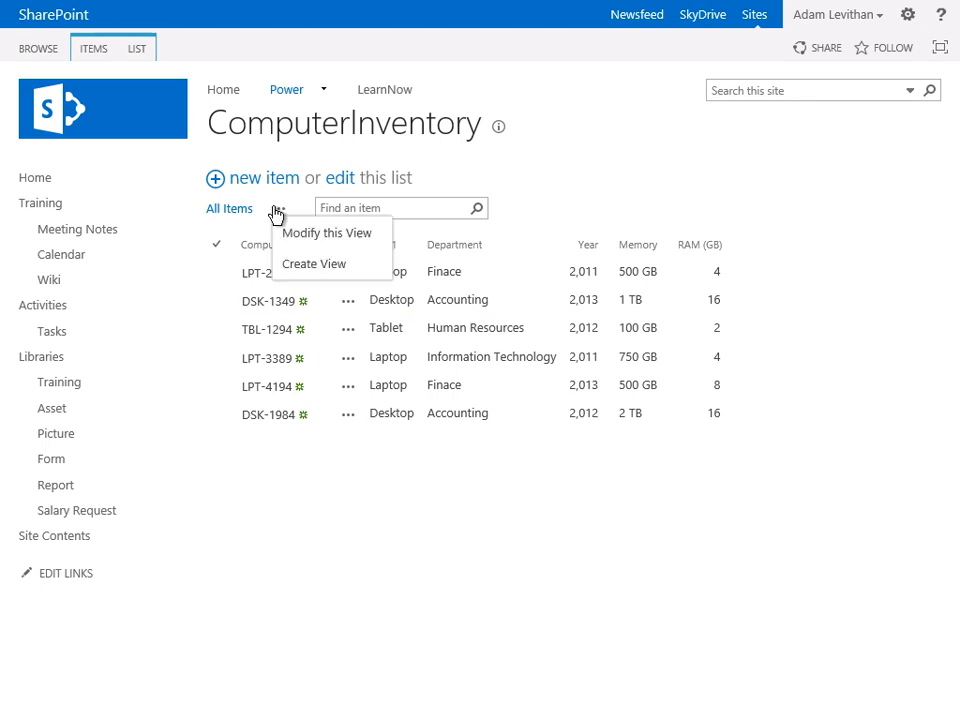
click(313, 265)
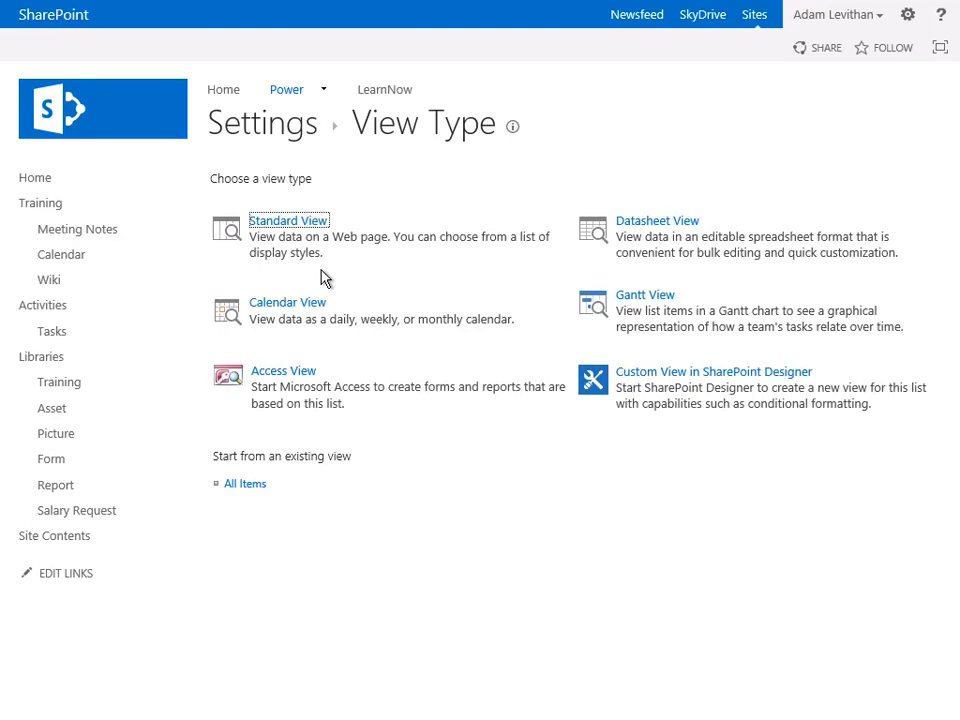
click(287, 222)
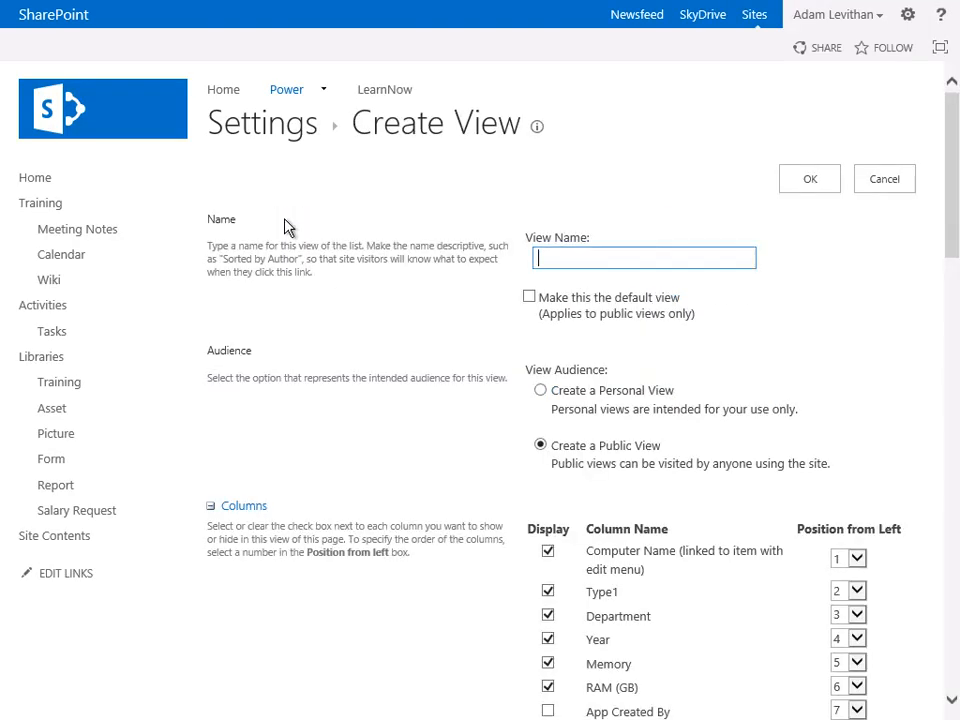
text(Grouped)
Save the new view grouped first by the Type1 column and expand its Desktop group.
drag(953, 225, 938, 610)
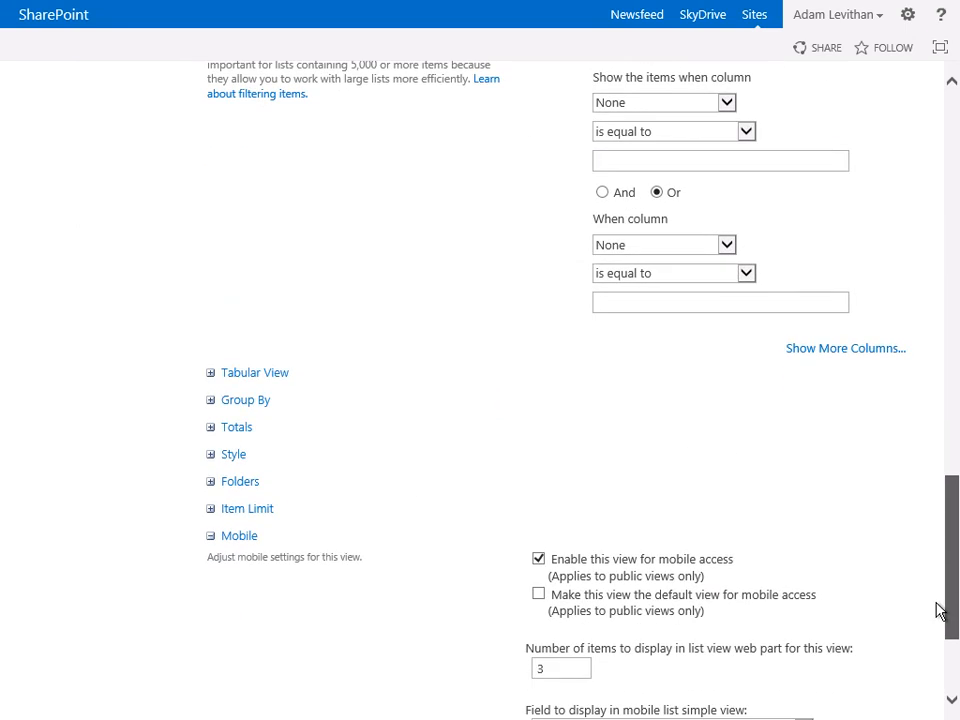
click(244, 401)
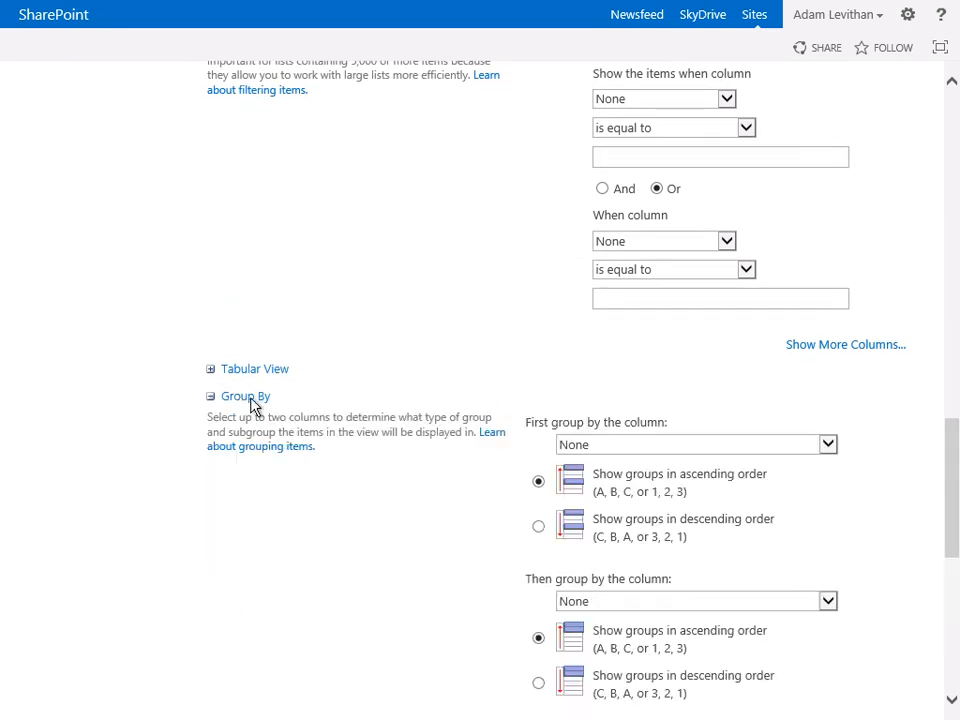
click(600, 448)
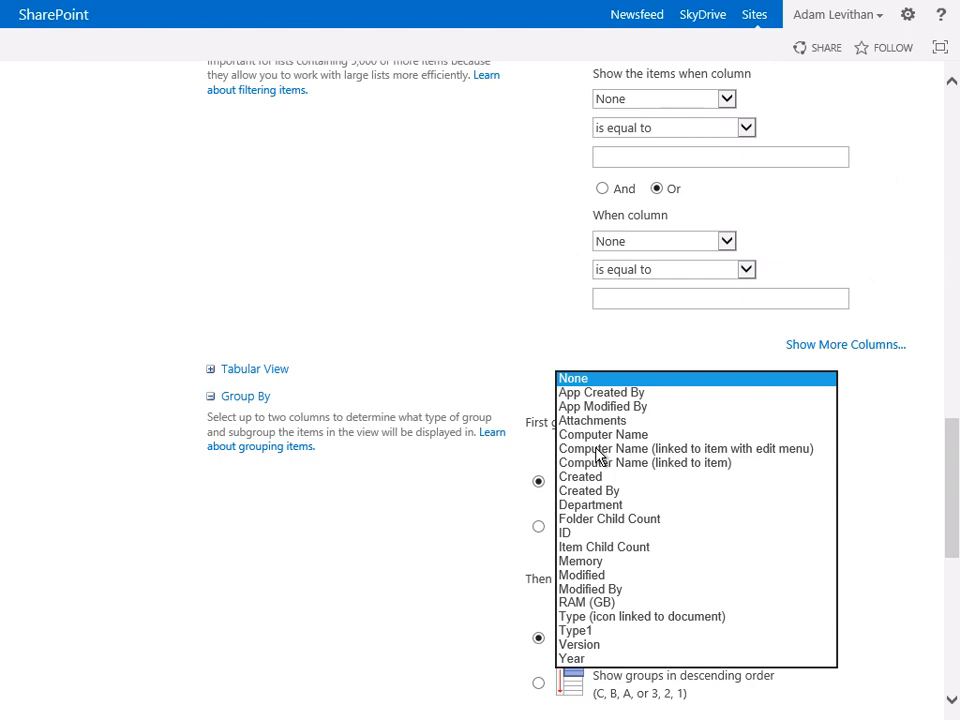
click(618, 638)
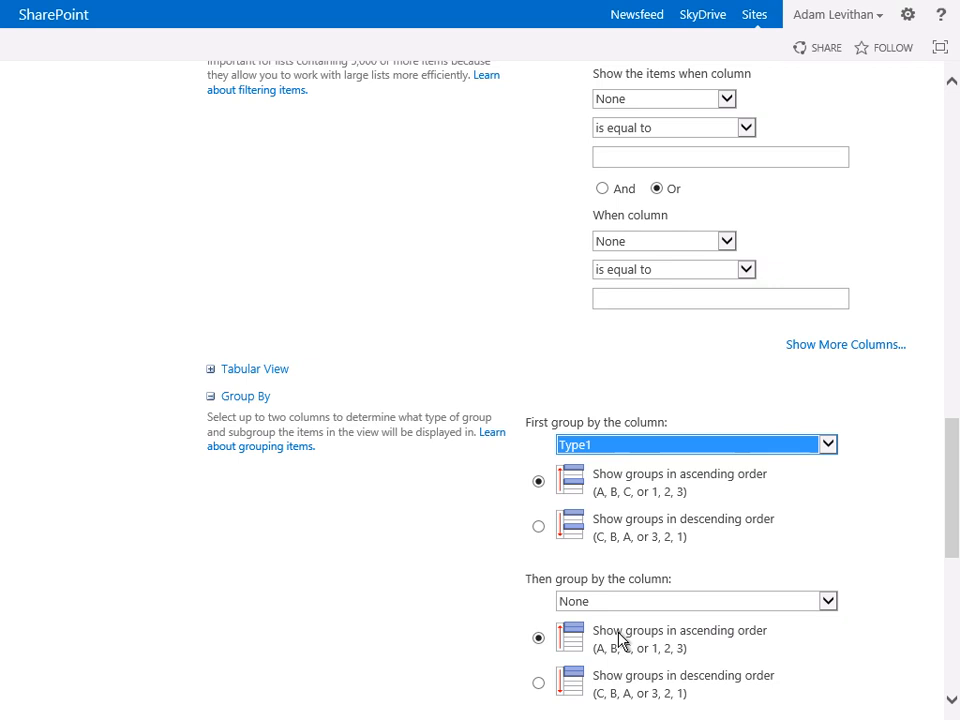
scroll(620, 637, down, 2)
scroll(624, 630, down, 1)
scroll(628, 620, down, 3)
click(810, 622)
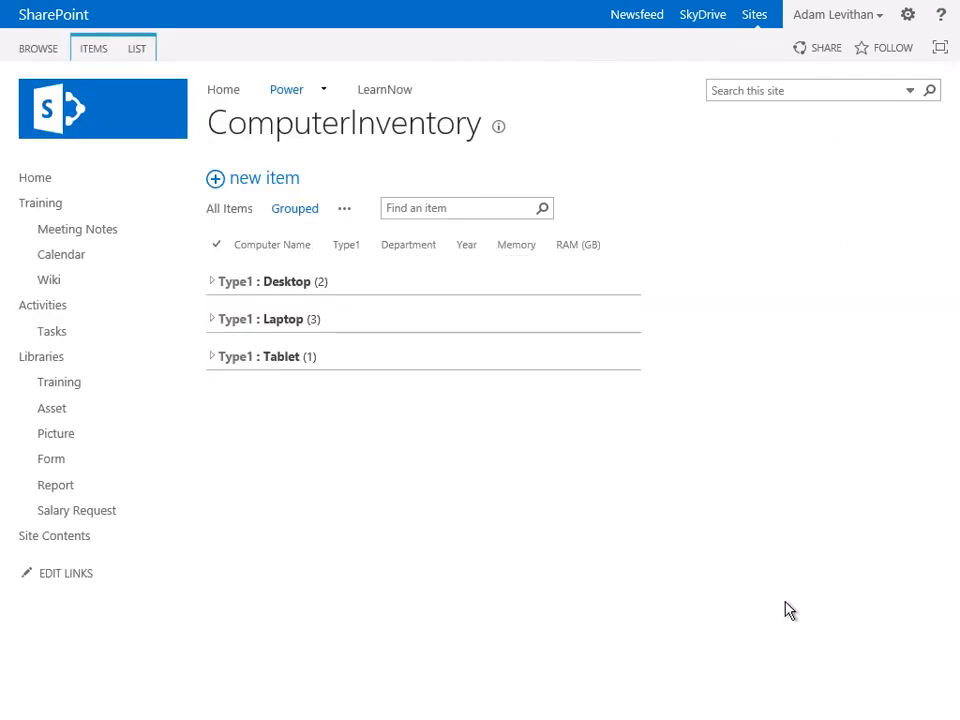
click(212, 285)
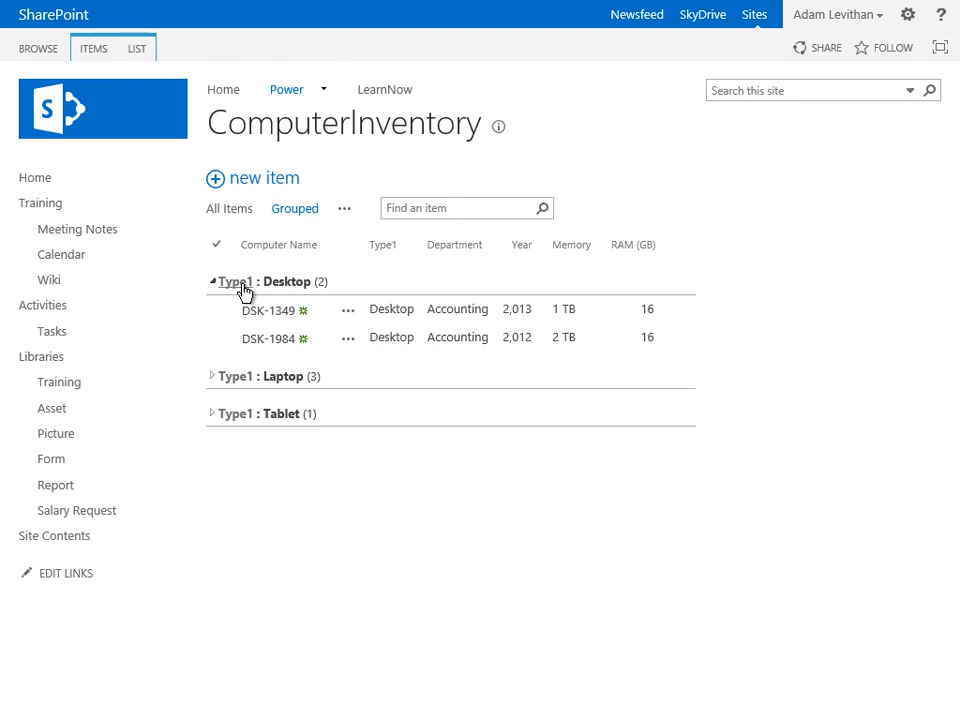
Rename the Type1 column to Comp_Type in the ComputerInventory list settings and save the change.
click(138, 49)
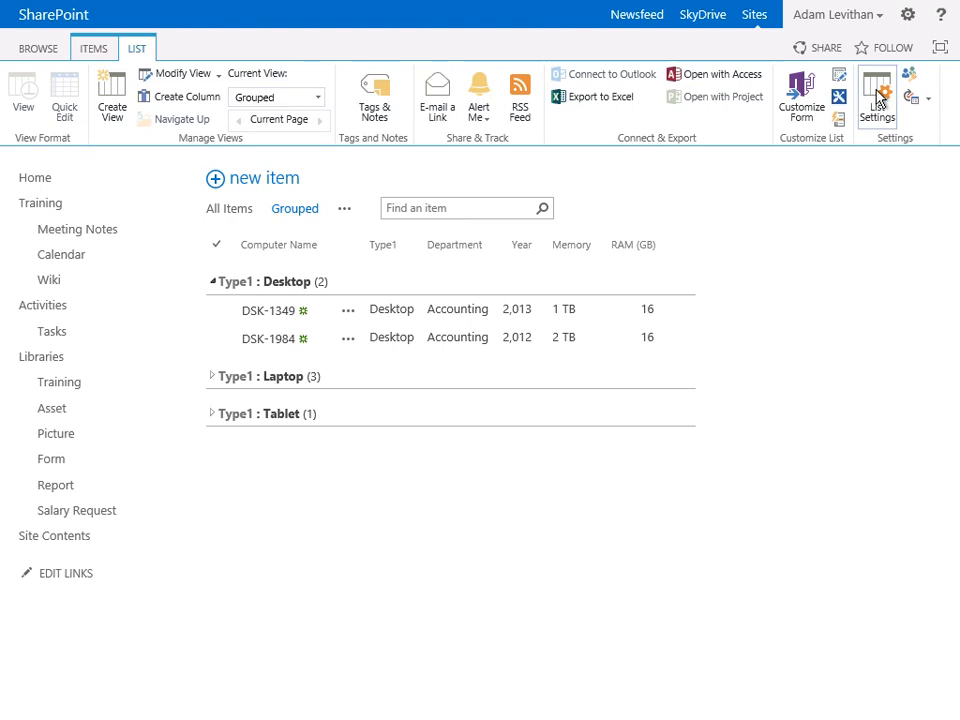
click(878, 98)
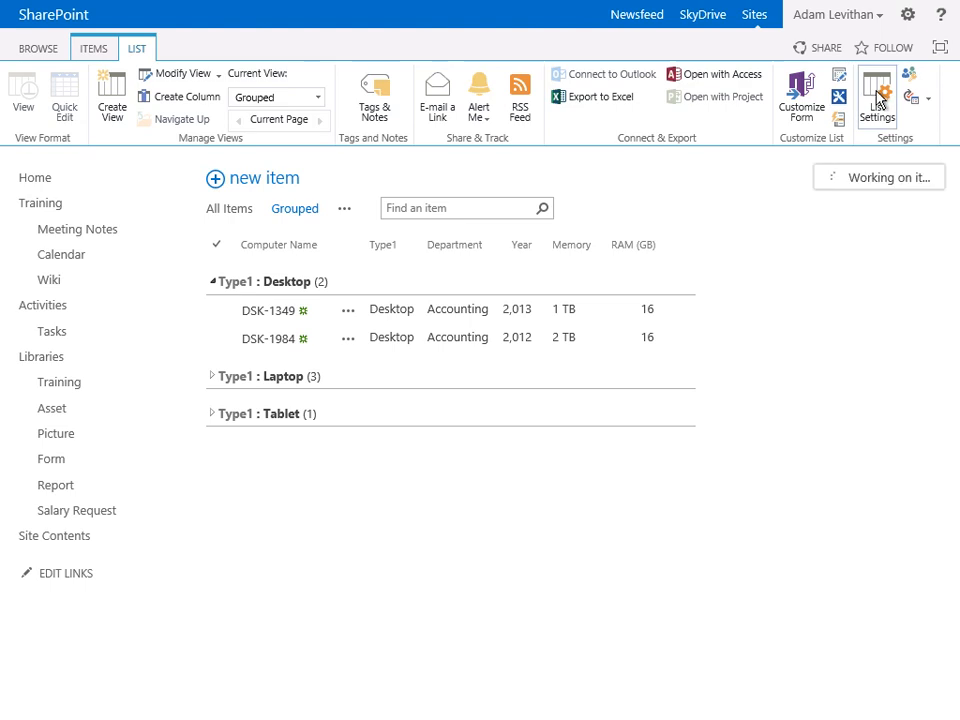
scroll(401, 354, down, 3)
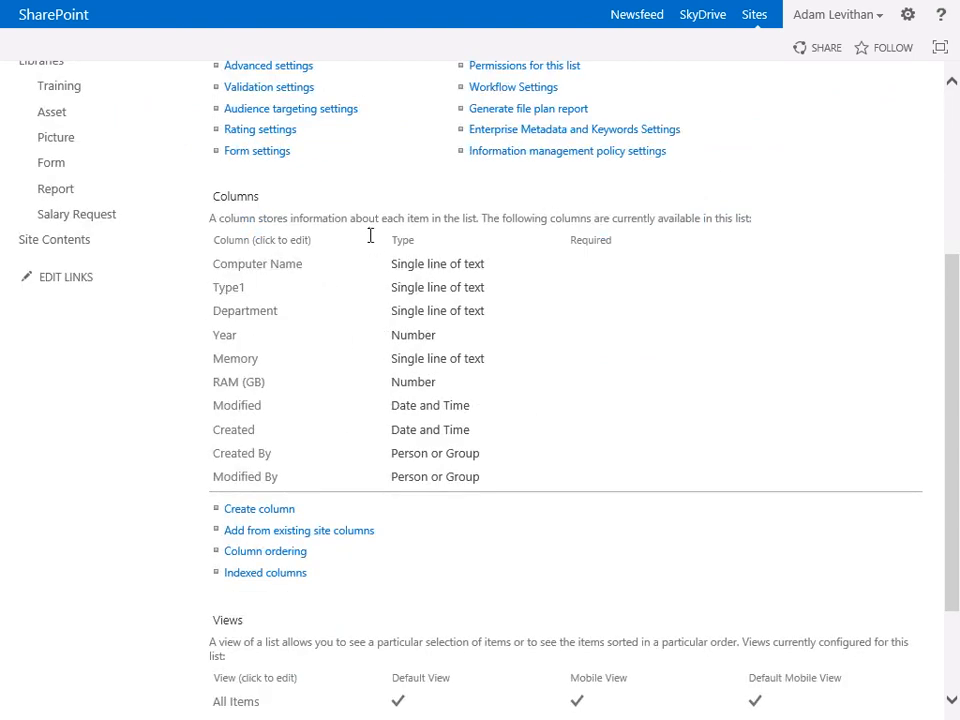
click(229, 288)
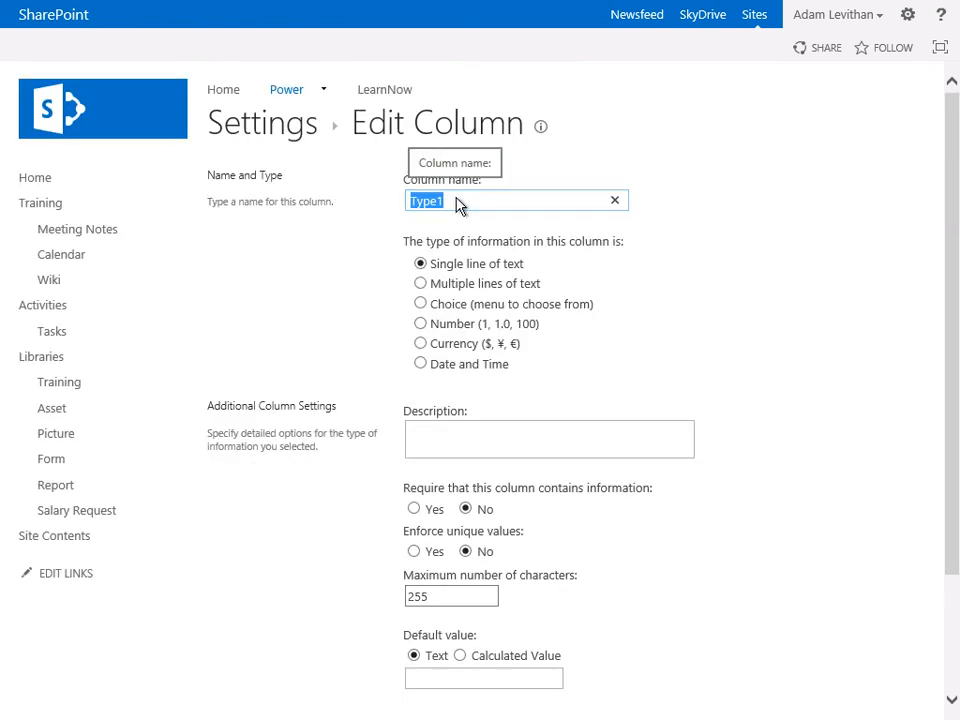
text(Comp_Type)
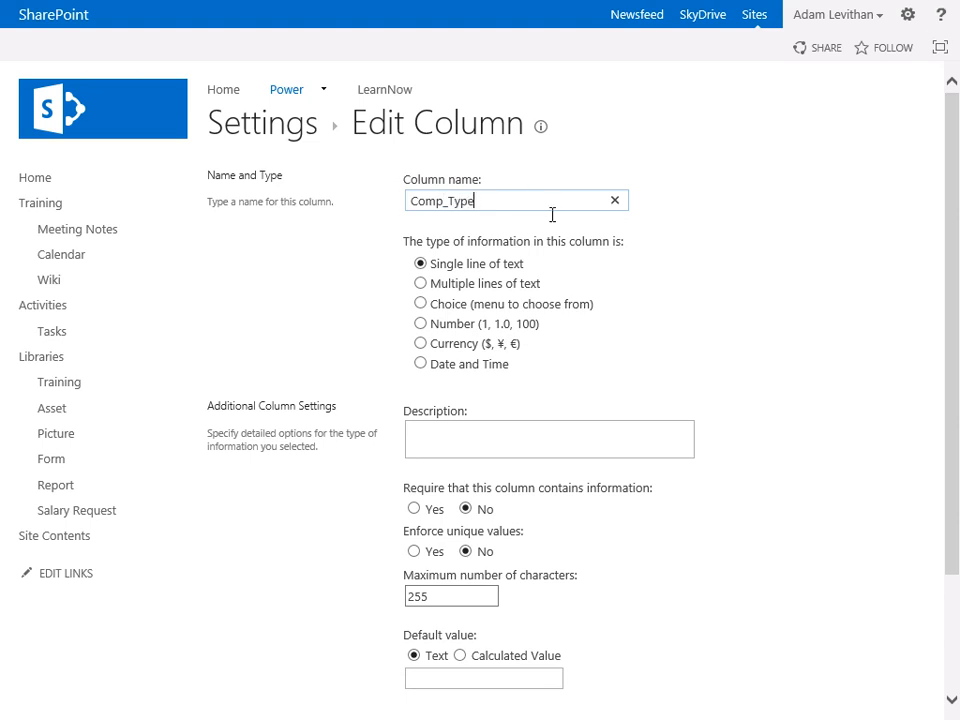
scroll(548, 227, down, 3)
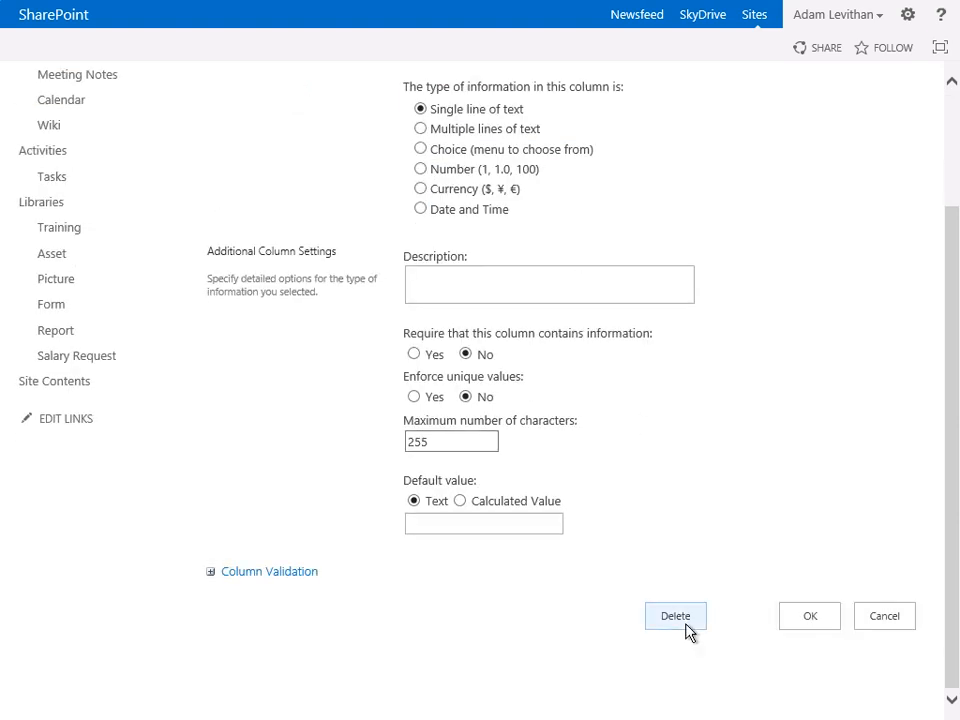
click(820, 628)
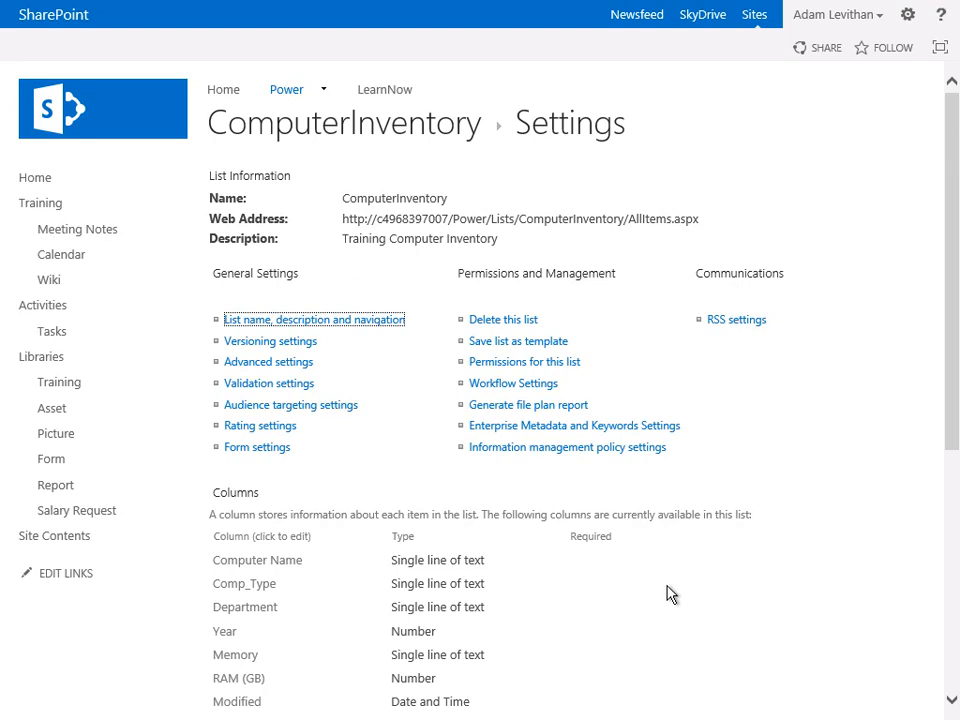
scroll(650, 585, down, 3)
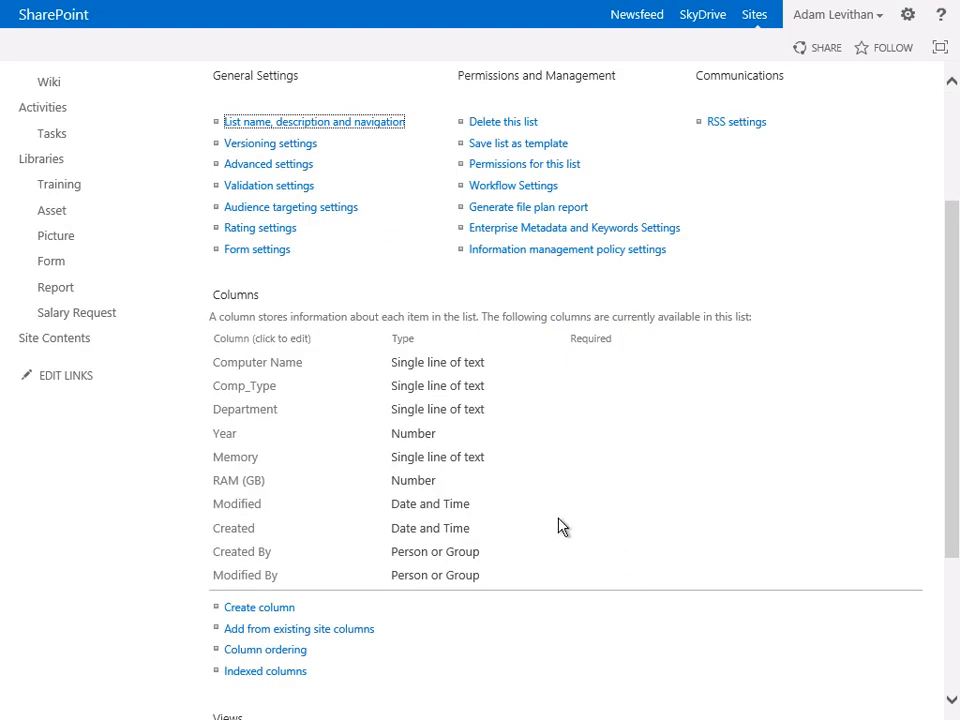
Convert the Comp_Type column to a Choice column with the options Desktop, Laptop and Tablet, and save it.
click(229, 388)
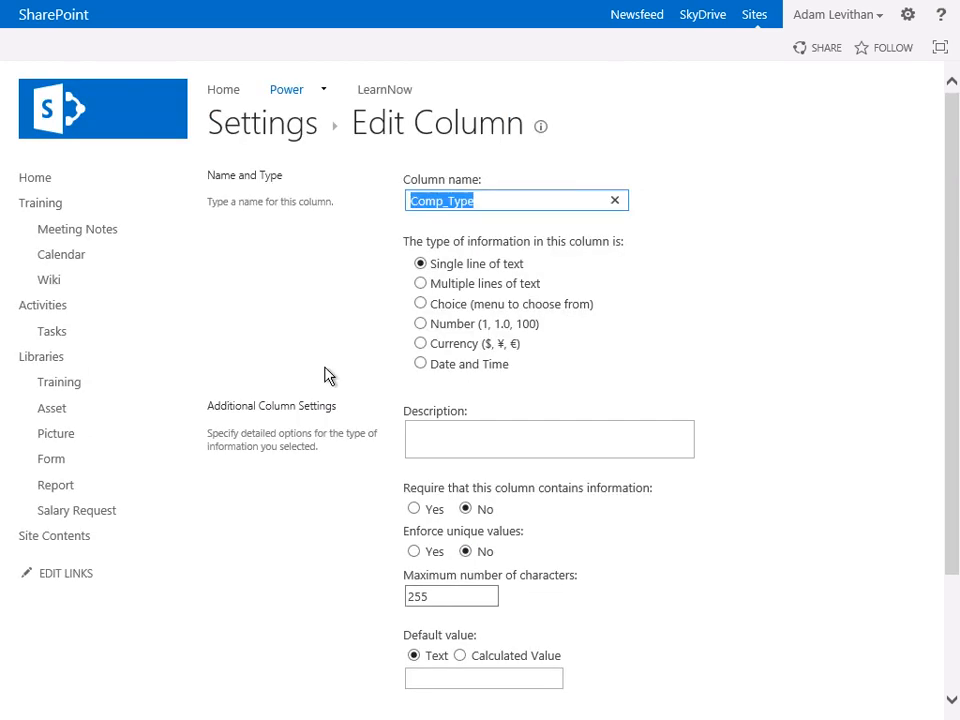
click(420, 305)
click(420, 304)
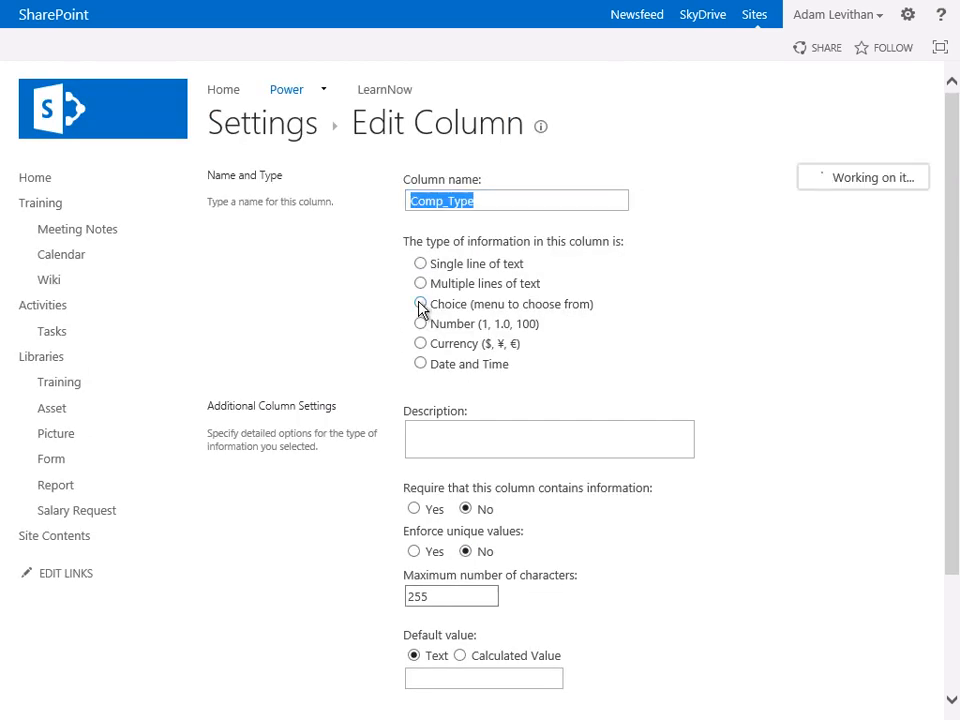
click(420, 305)
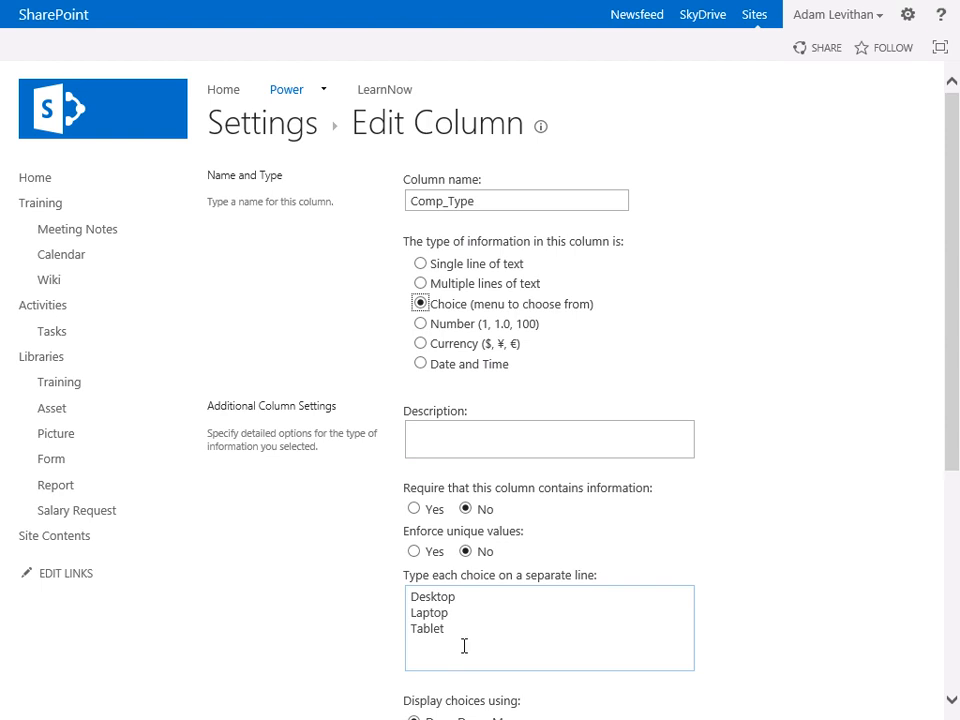
scroll(462, 642, down, 4)
click(793, 627)
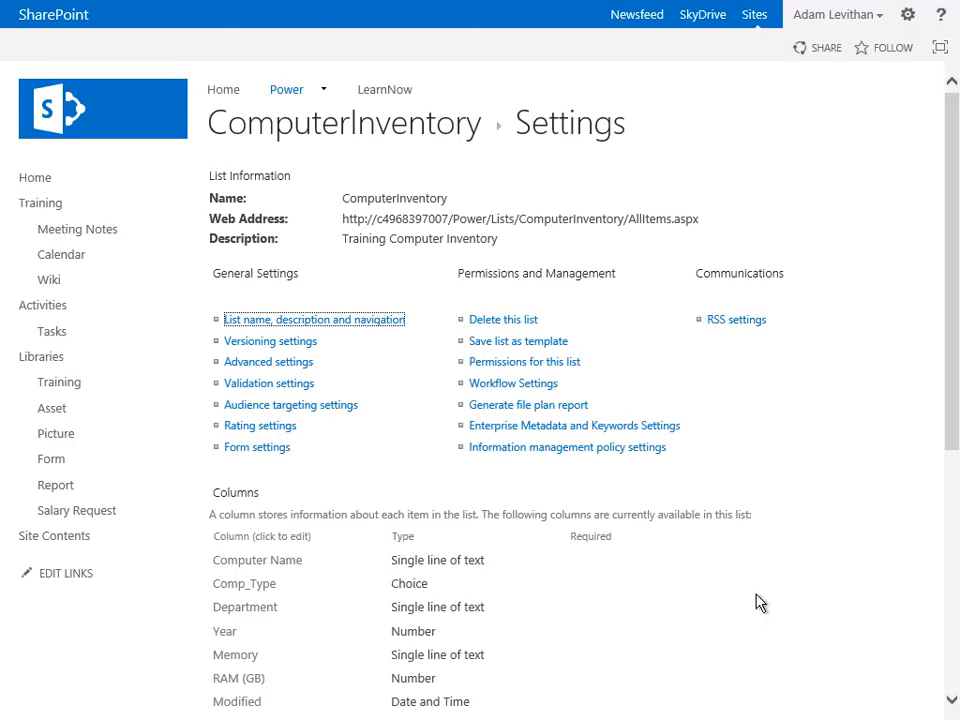
Rename the ComputerInventory list as Computer Inventory and save its general settings.
click(322, 320)
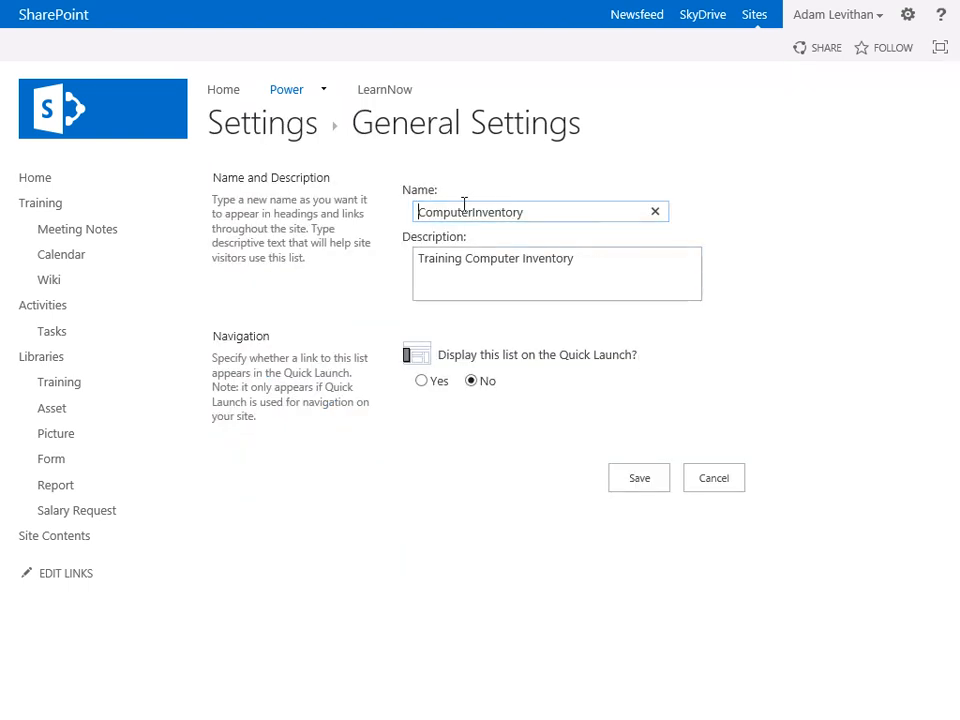
click(474, 212)
click(628, 478)
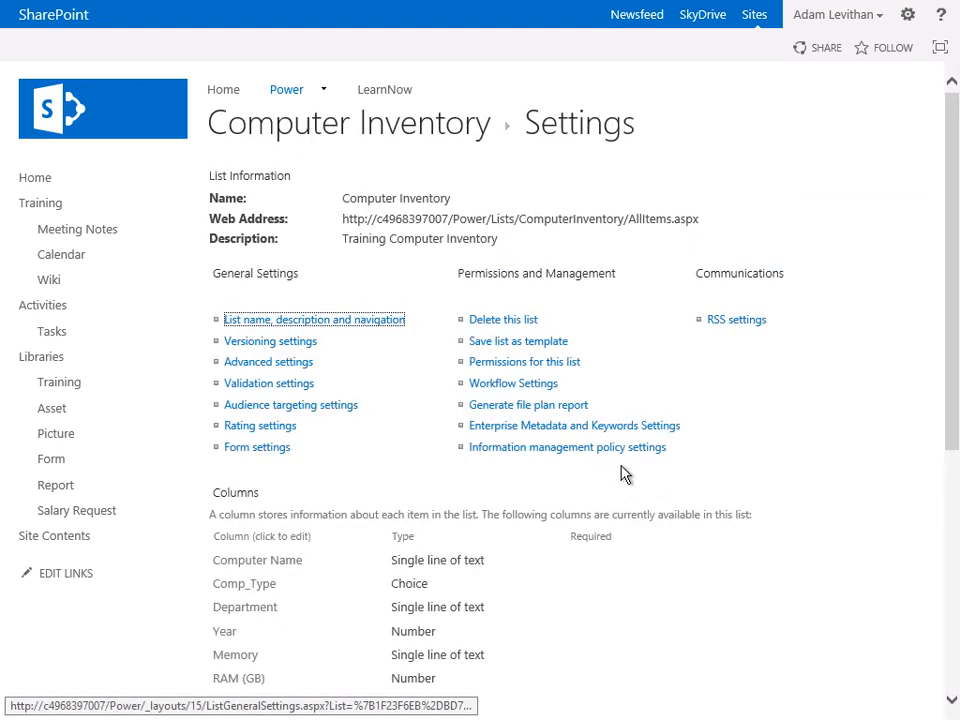
Export the Laptop view of the Computer Inventory list to Excel, opening the query file and enabling its data connection.
click(414, 135)
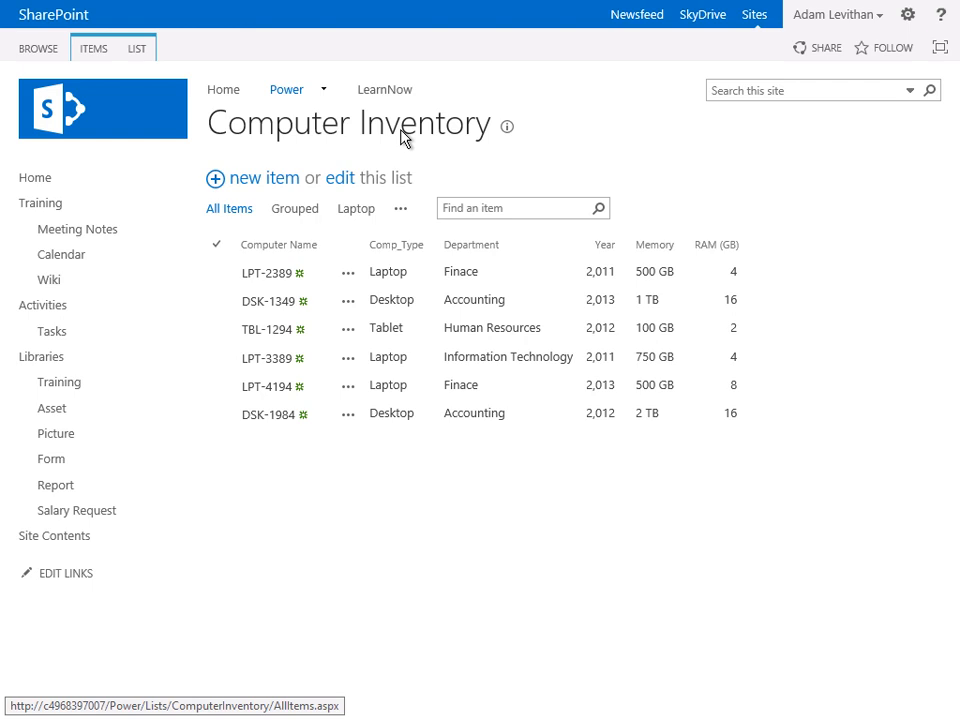
click(357, 209)
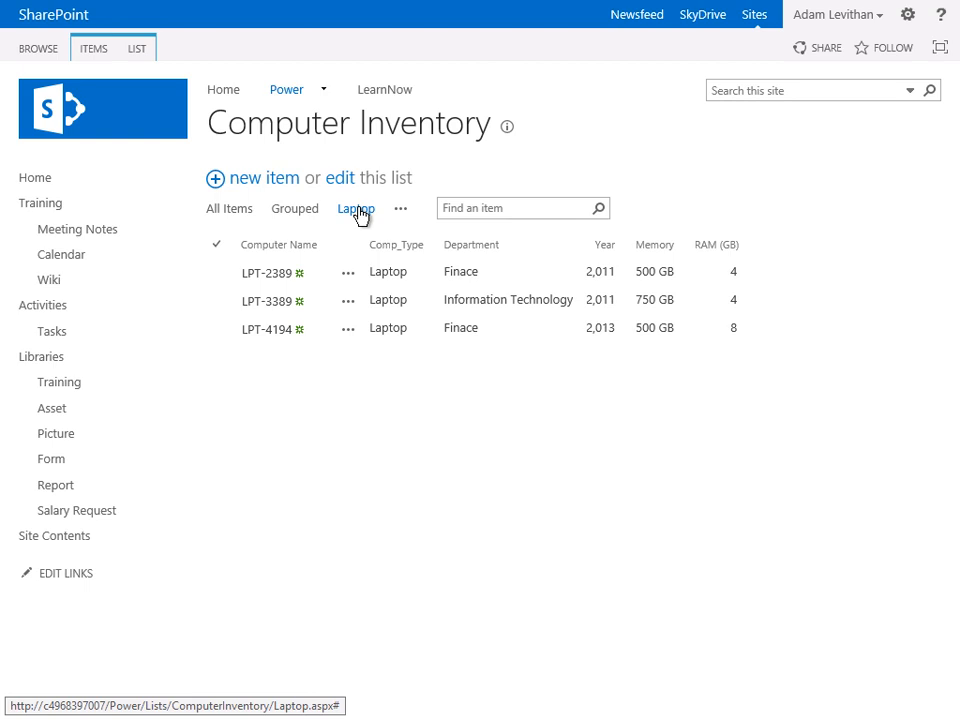
click(133, 55)
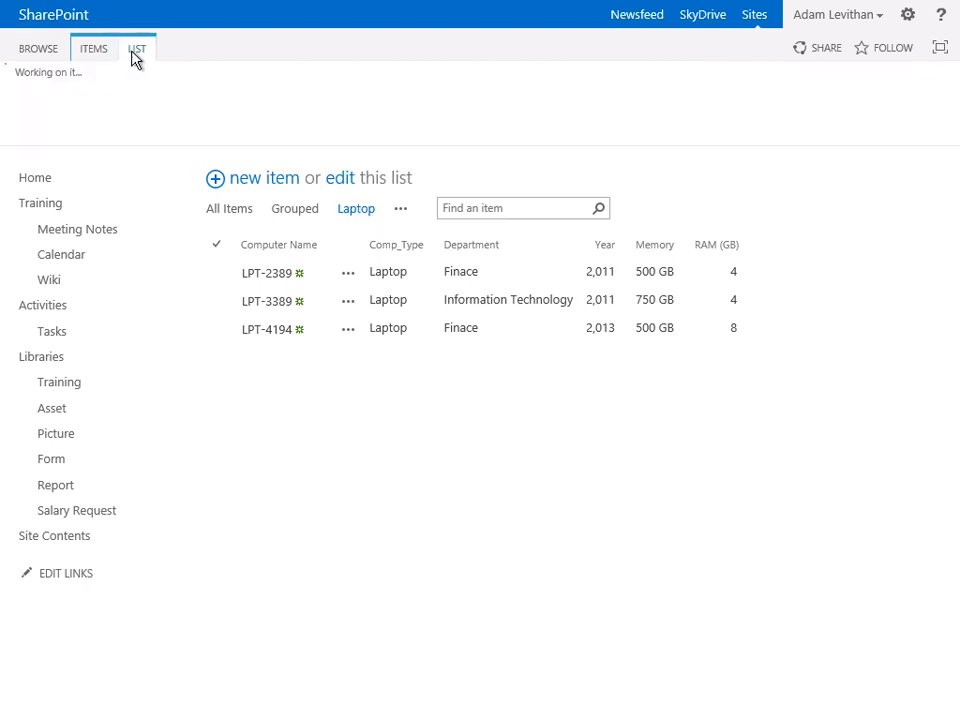
click(590, 97)
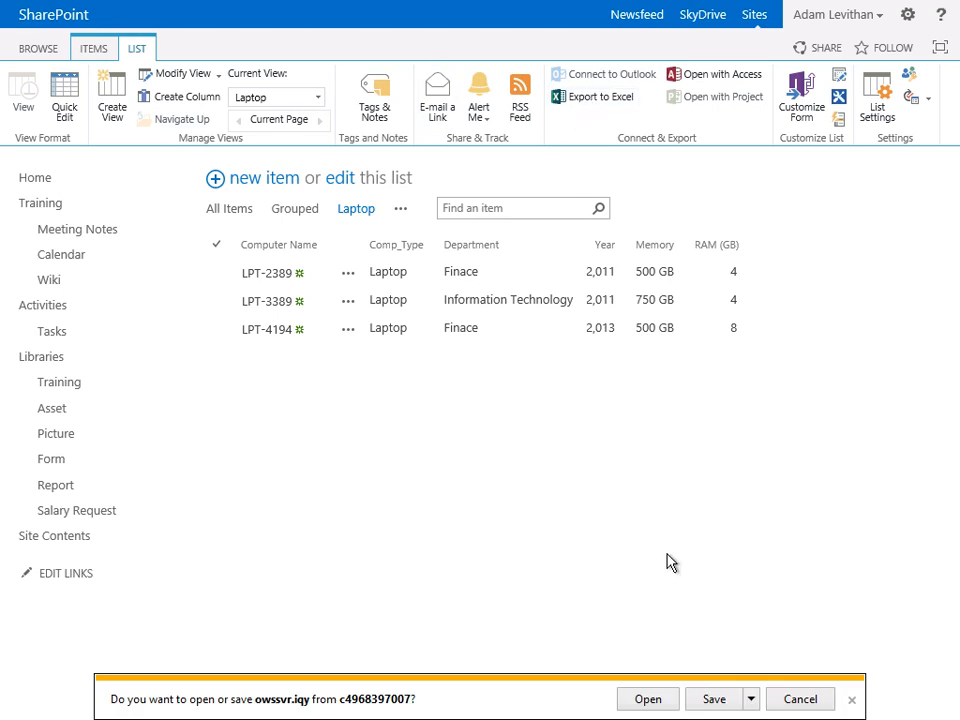
click(648, 700)
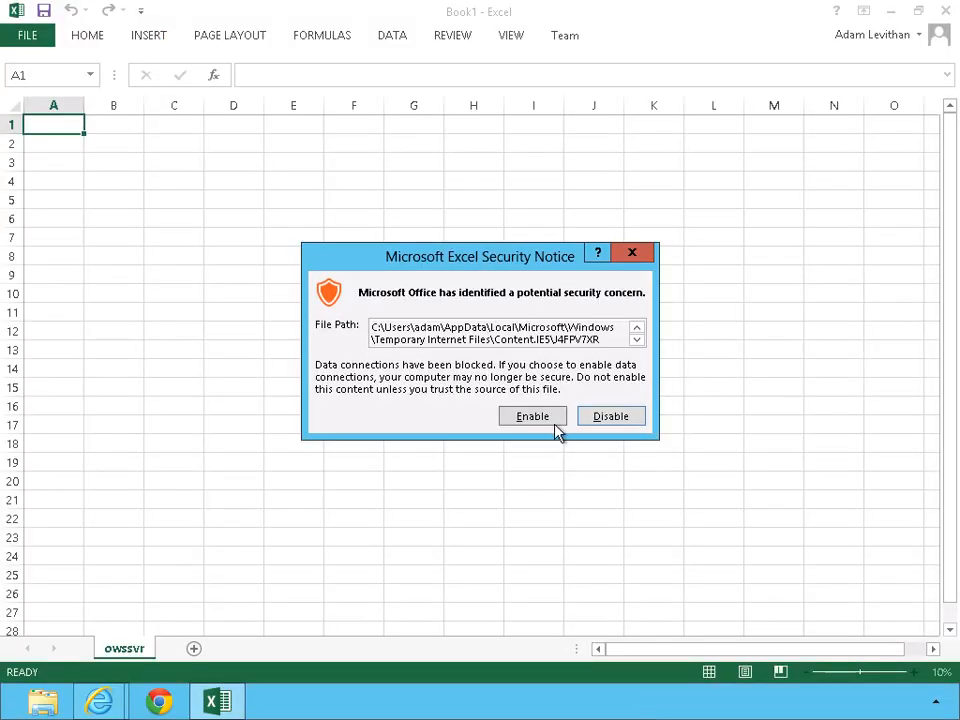
click(550, 419)
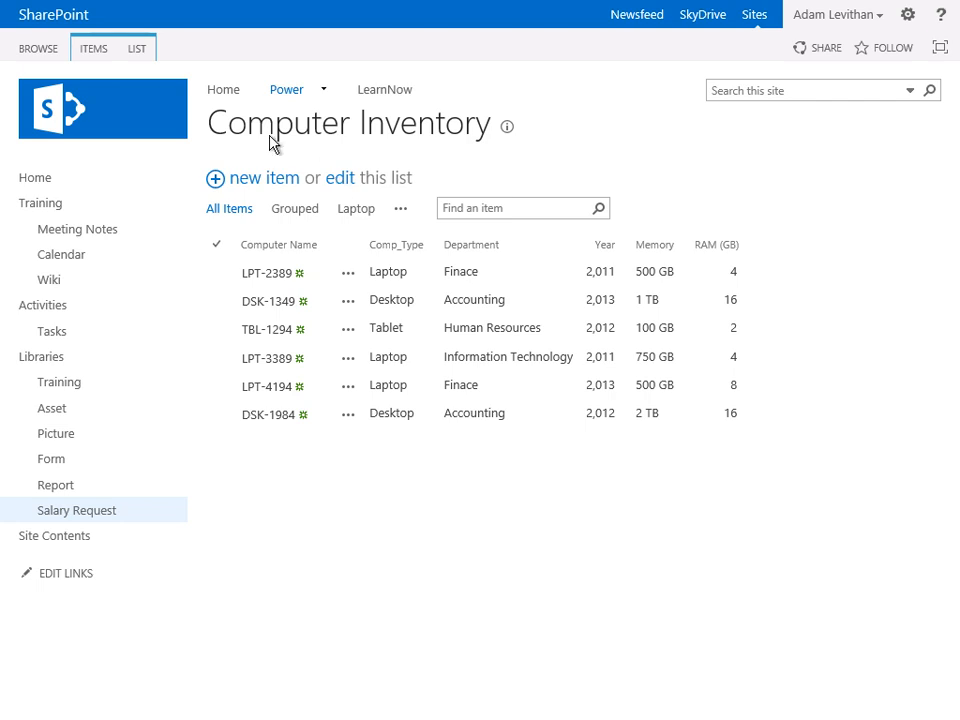
Open the All Items view in Quick Edit and paste the six computer rows, LPT-2389 through DSK-1984, below the last item.
click(146, 52)
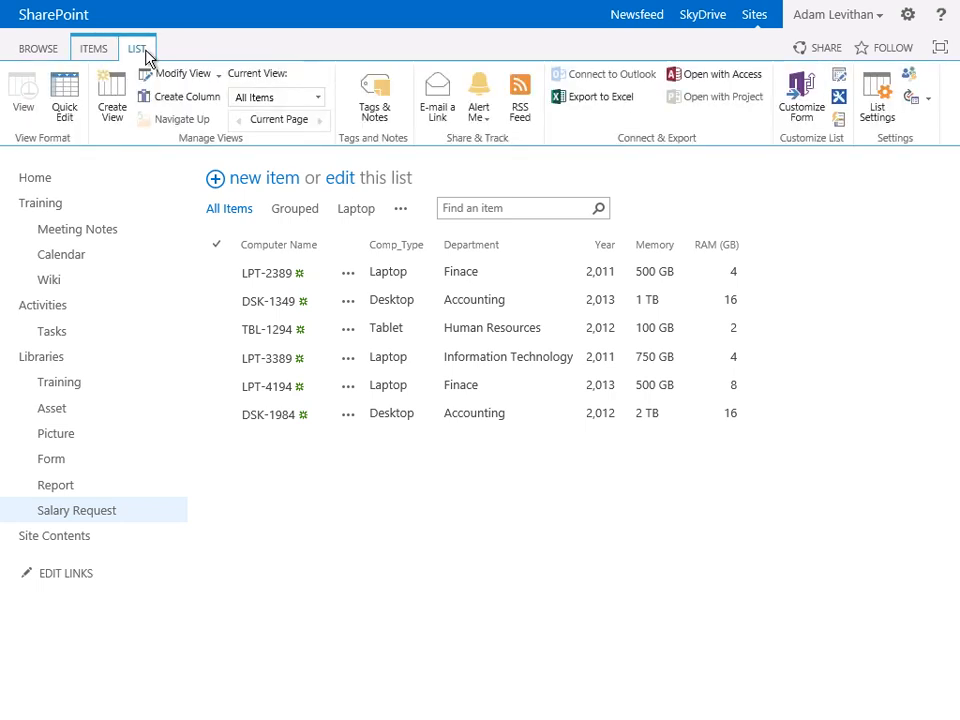
click(66, 104)
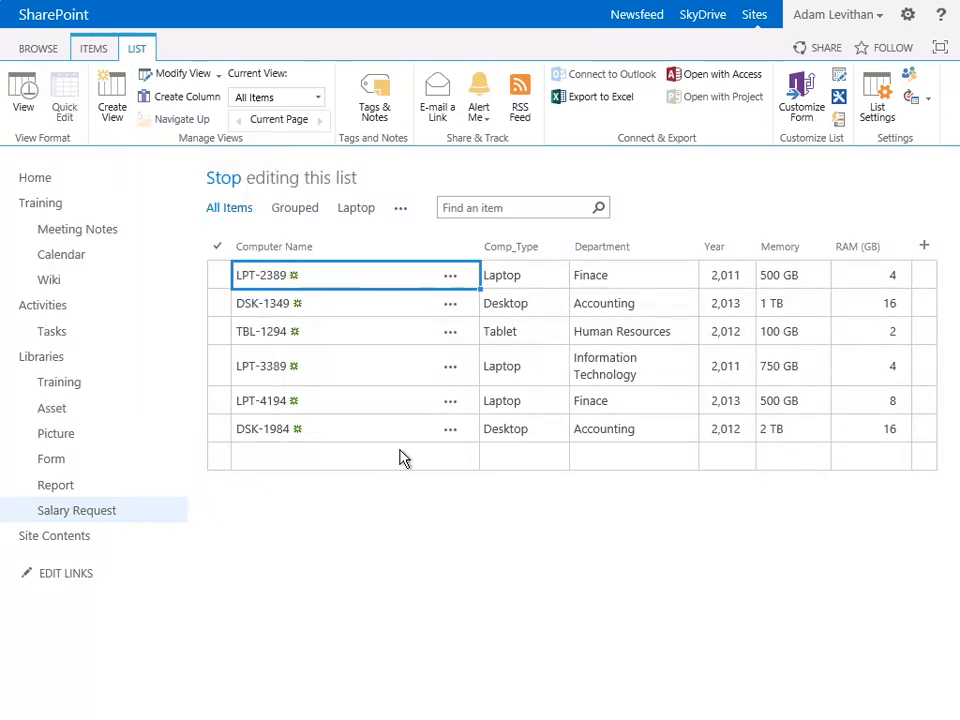
click(391, 461)
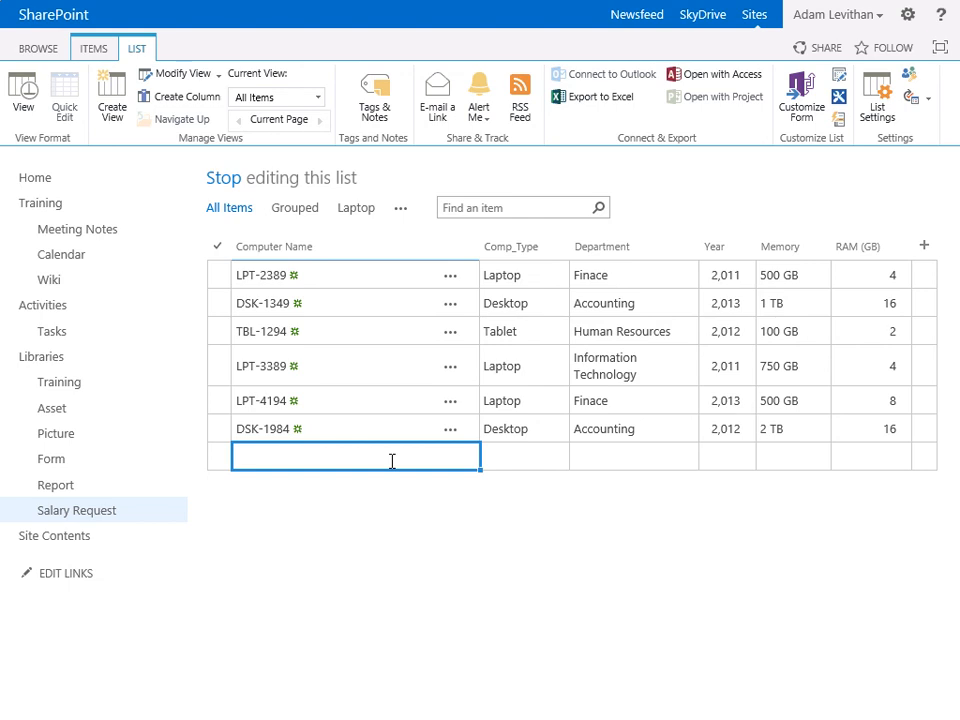
text(LPT-2389	Laptop	Finace	2011	500 GB	4 DSK-1349	Desktop	Accounting	2013	1 TB	16 TBL-1294	Tablet	Human Resources	2012	100 GB	2 LPT-3389	Laptop	Information Technology	2011	750 GB	4 LPT-4194	Laptop	Finace	2013	500 GB	8 DSK-1984	Desktop	Accounting	2012	2 TB	16)
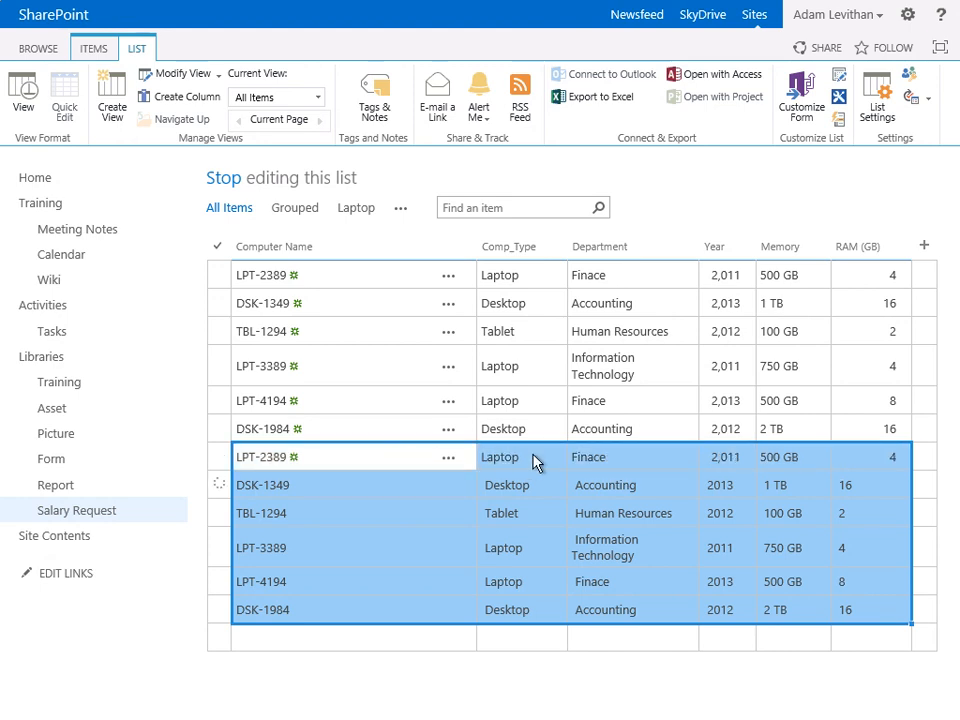
Set the Memory value of the first LPT-2389 row to 500, without its unit.
click(810, 275)
key(BackSpace)
key(BackSpace)
key(BackSpace)
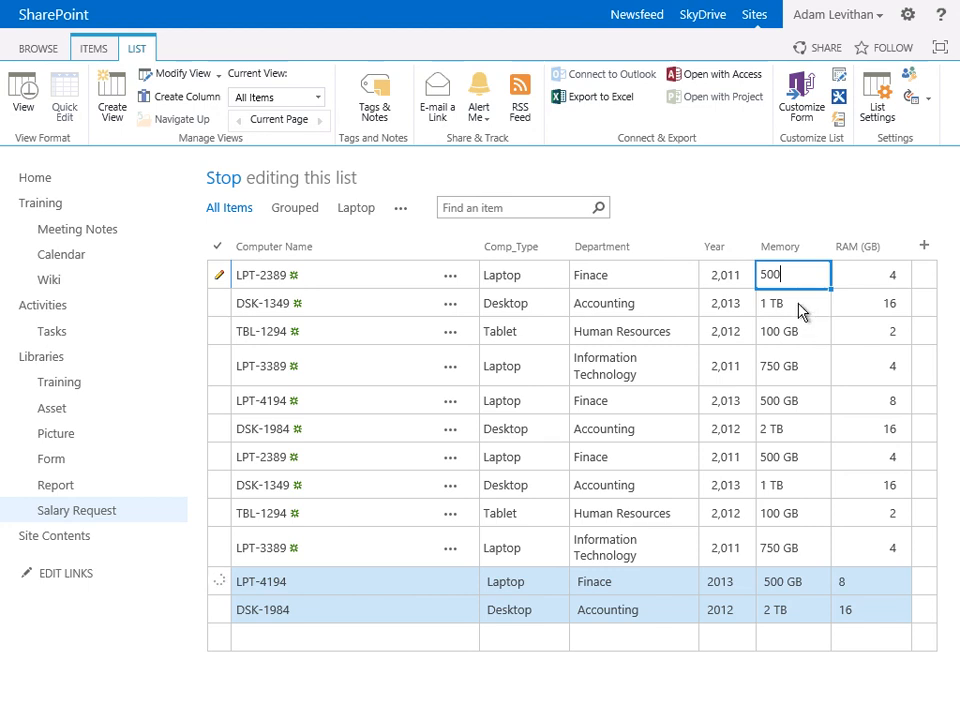
Remove the units from the next three Memory values, leaving 1 for DSK-1349, 100 for TBL-1294 and 750 for LPT-3389.
click(796, 302)
key(BackSpace)
key(BackSpace)
key(BackSpace)
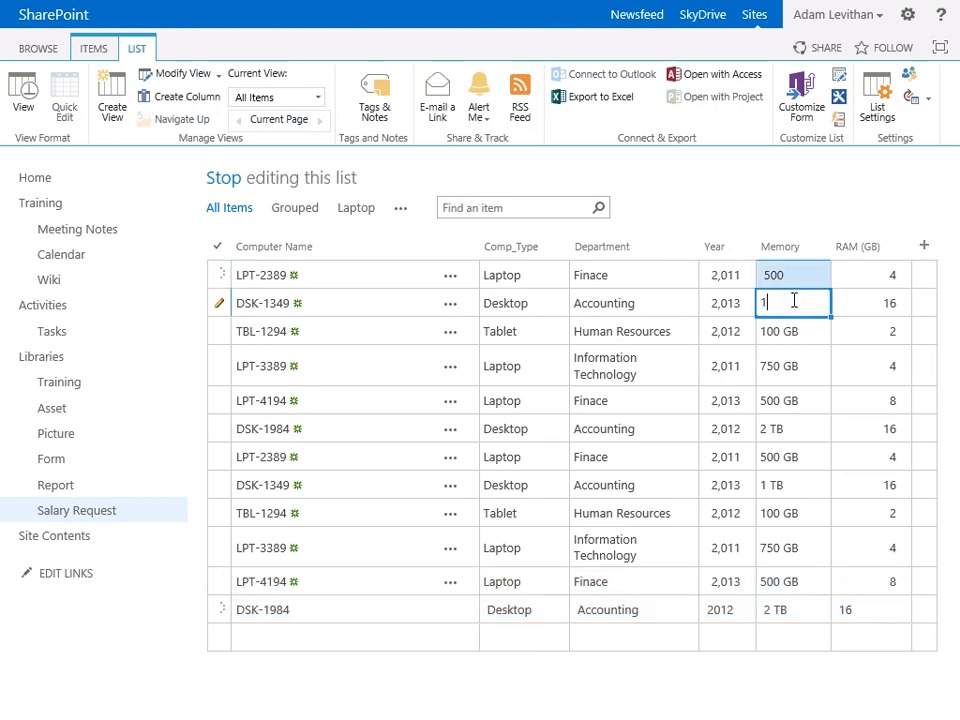
click(804, 329)
key(BackSpace)
key(BackSpace)
key(BackSpace)
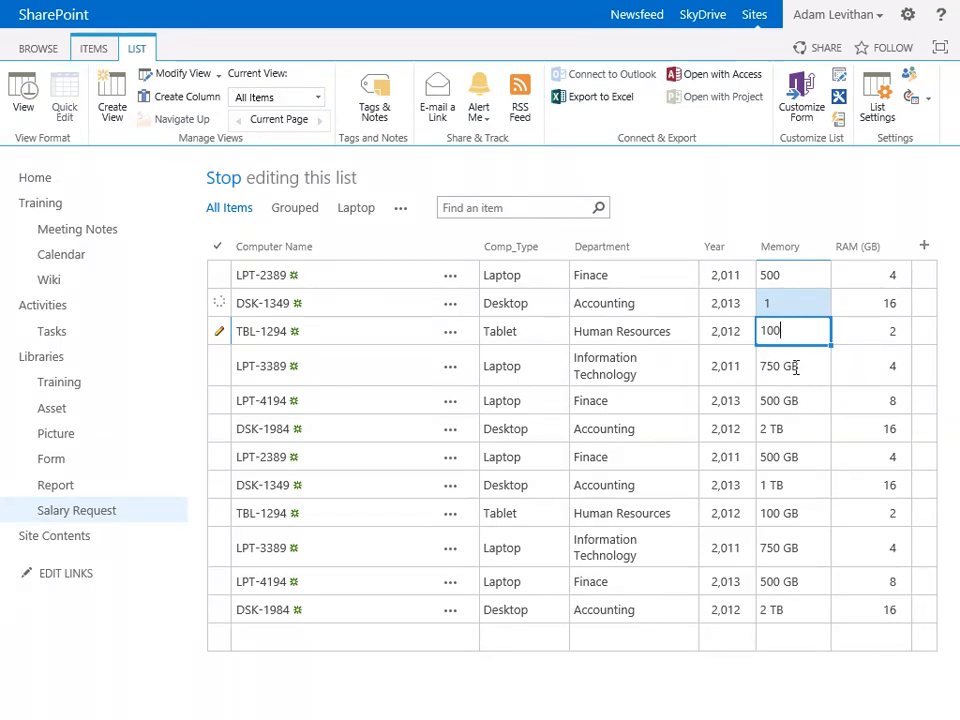
click(799, 366)
key(BackSpace)
key(BackSpace)
key(BackSpace)
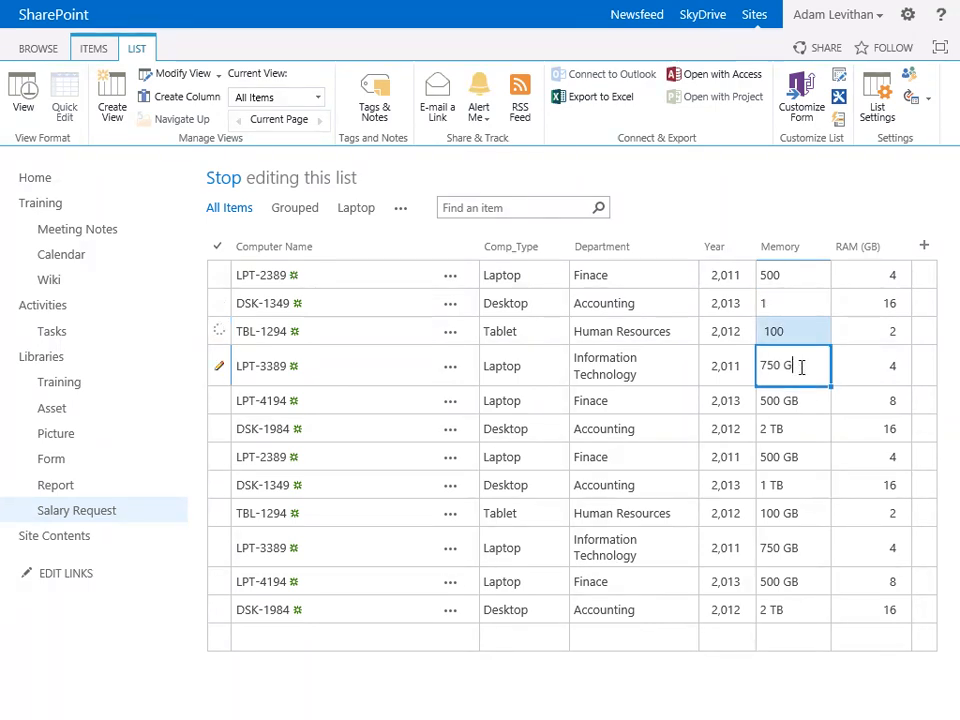
click(697, 338)
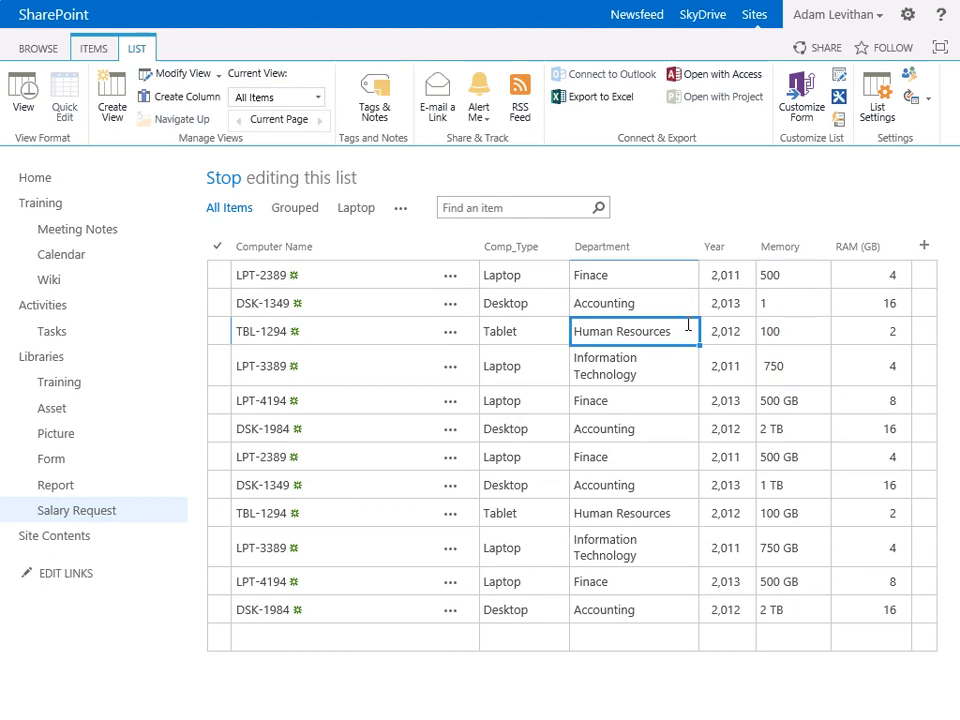
Fill the first row's Memory value of 500 down through the last DSK-1984 row.
click(800, 276)
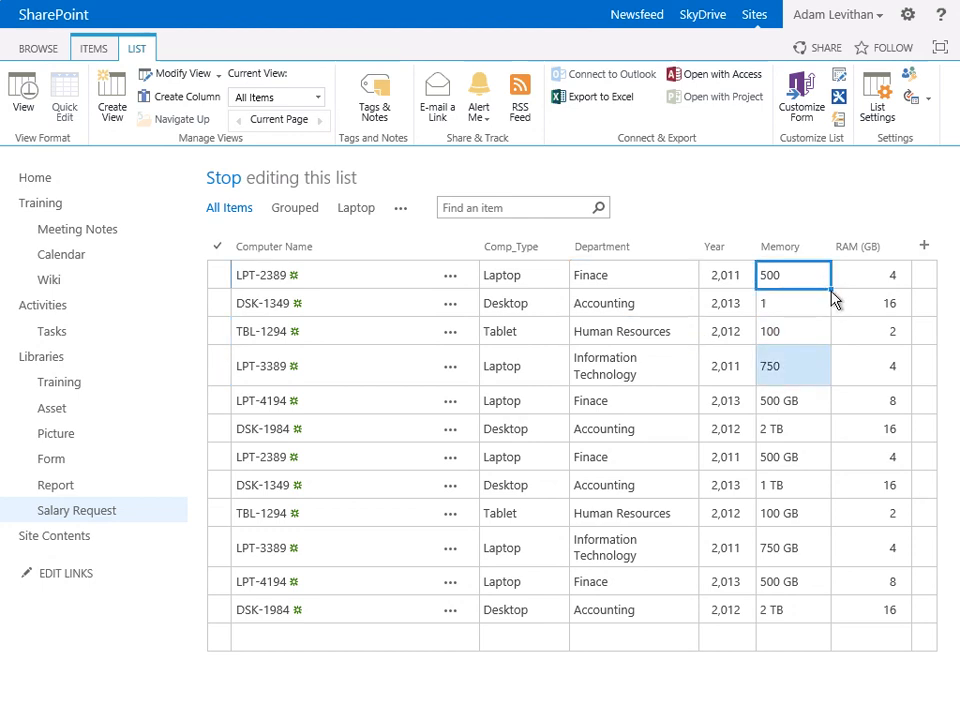
drag(829, 286, 816, 622)
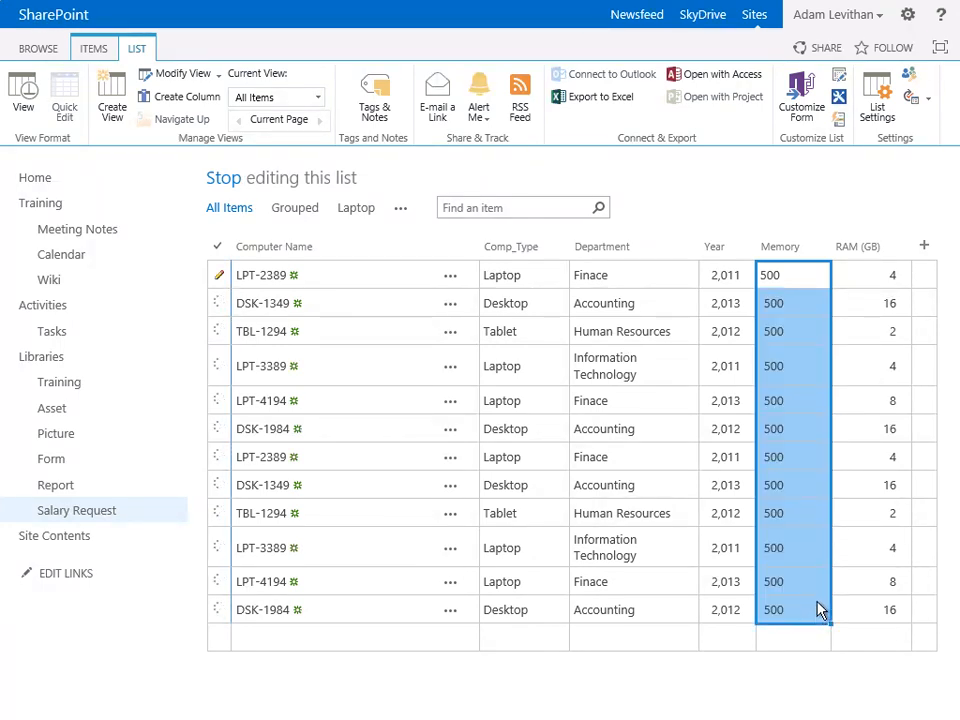
click(94, 48)
click(138, 50)
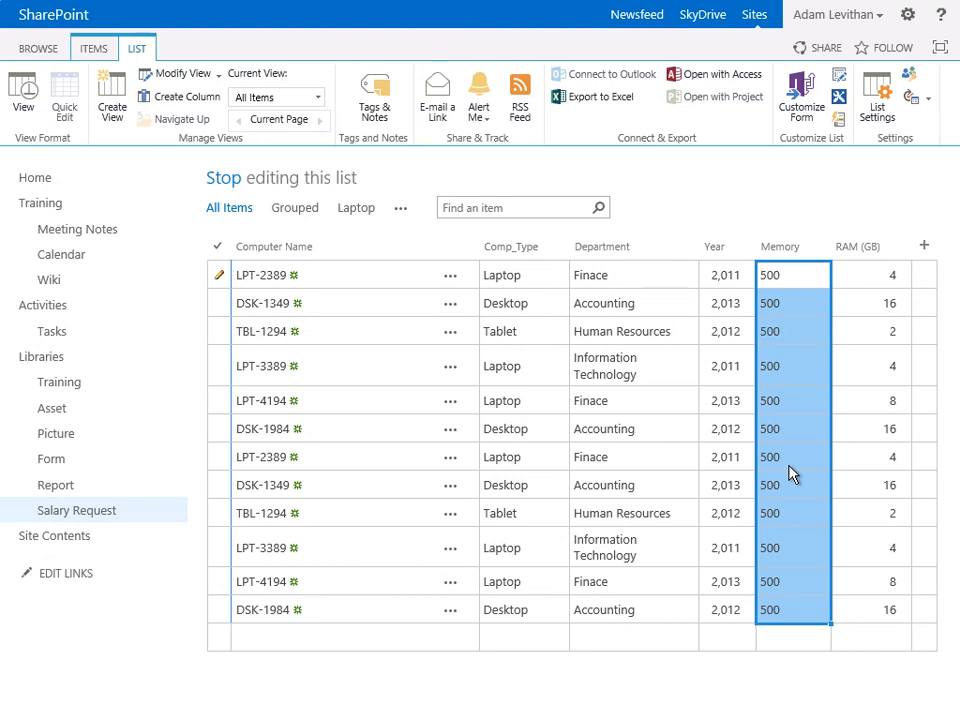
Set the Memory value of the first LPT-2389 row to 5000 and commit it by moving to the DSK-1349 row.
click(220, 279)
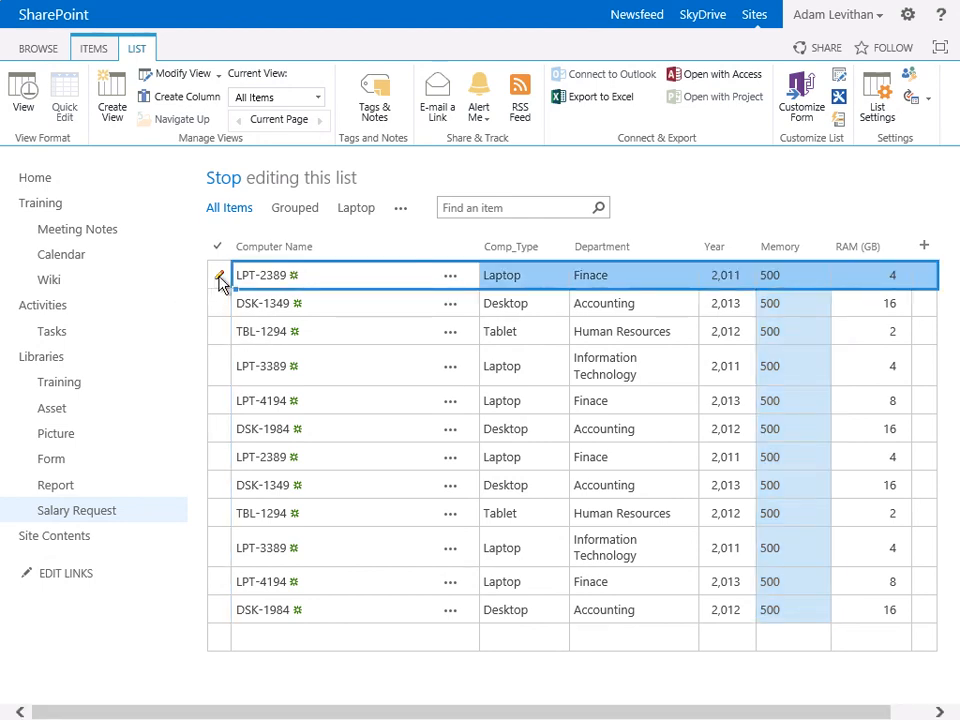
click(217, 307)
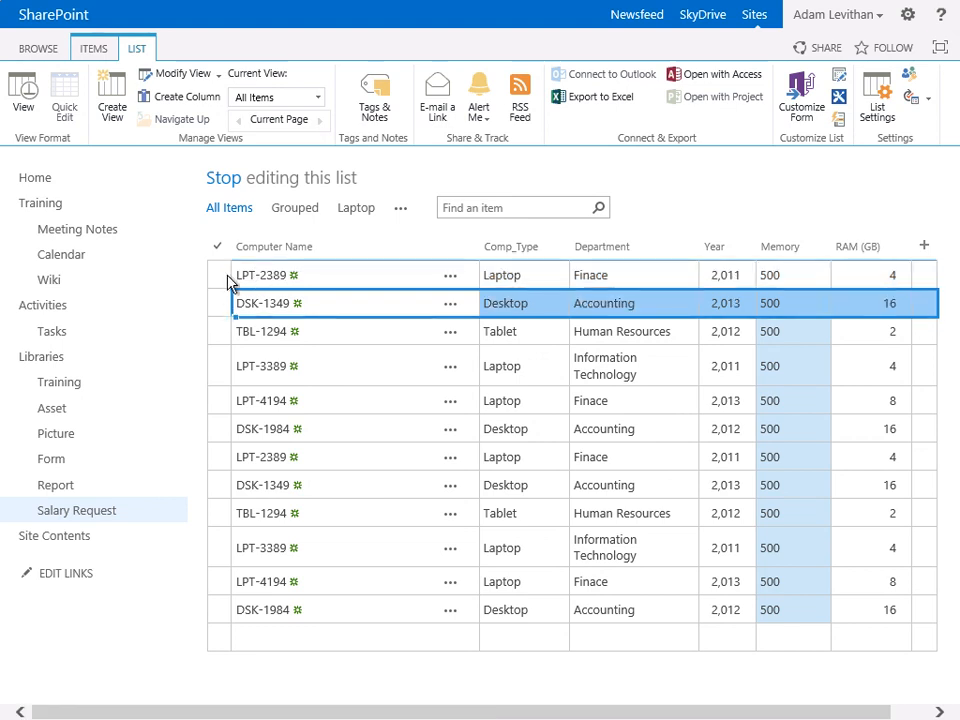
click(780, 275)
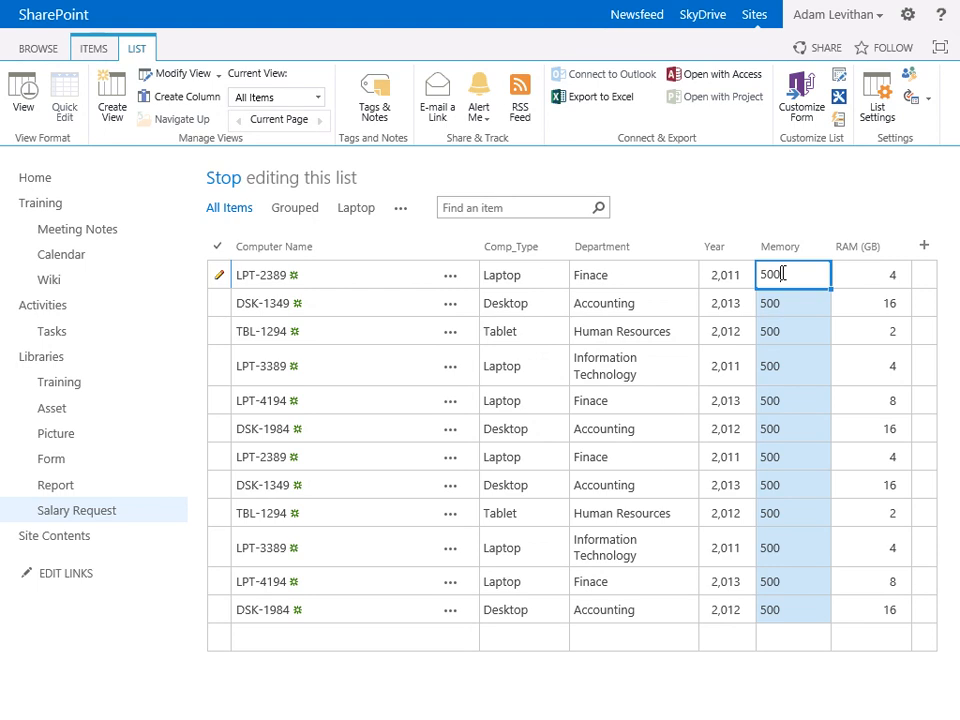
text(0)
click(356, 305)
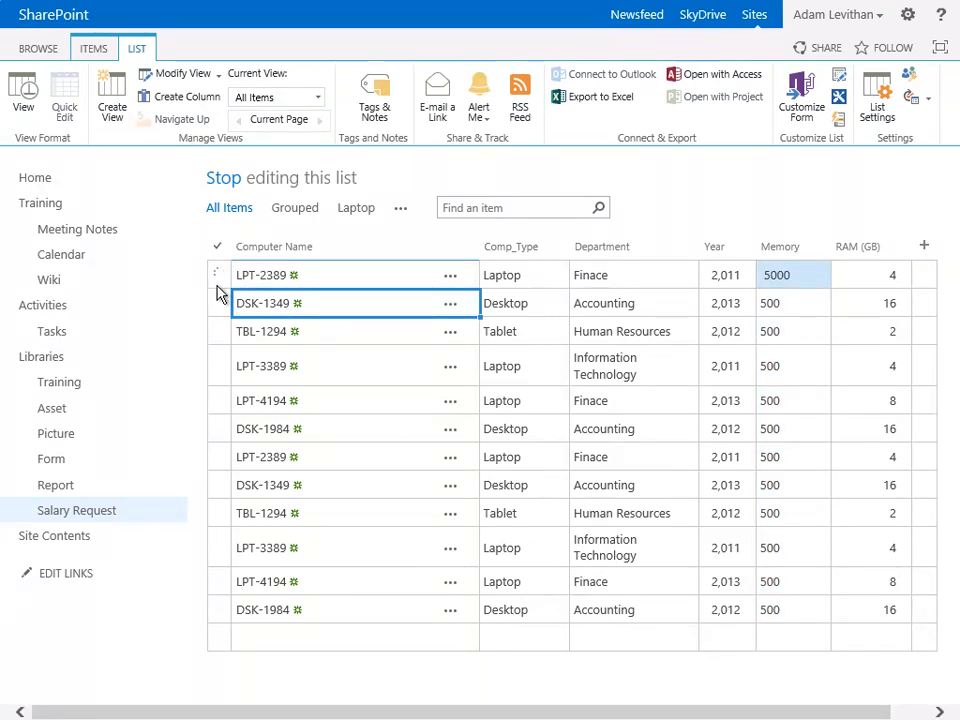